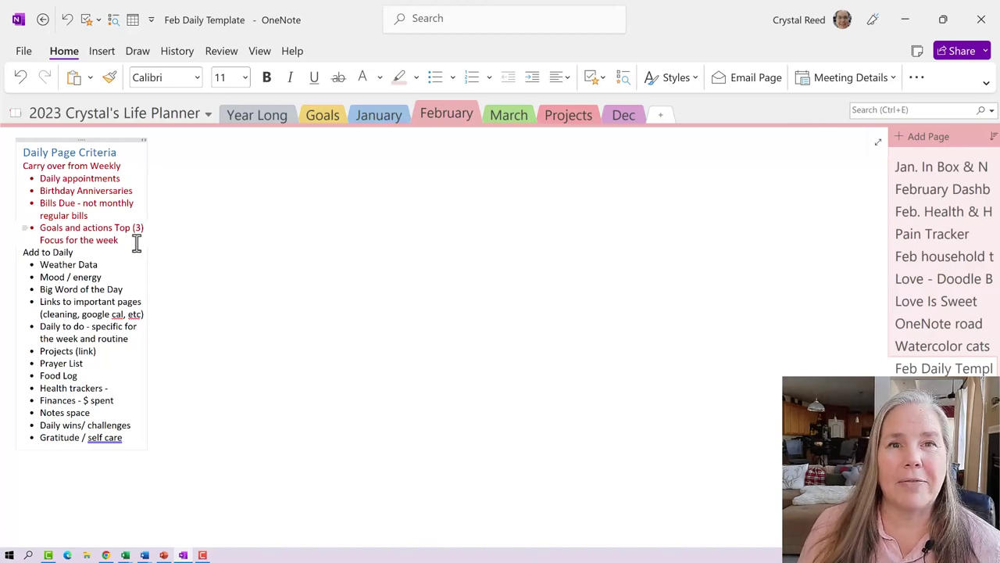
Step: Scroll up to the February planner graphic and select the heart picture by the header
scroll(136, 243, up, 10)
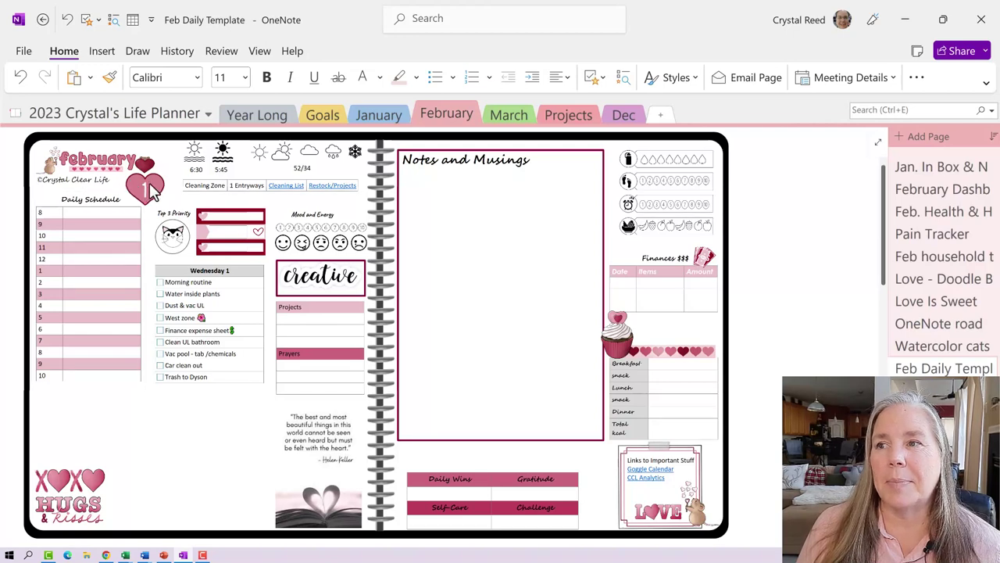
click(154, 191)
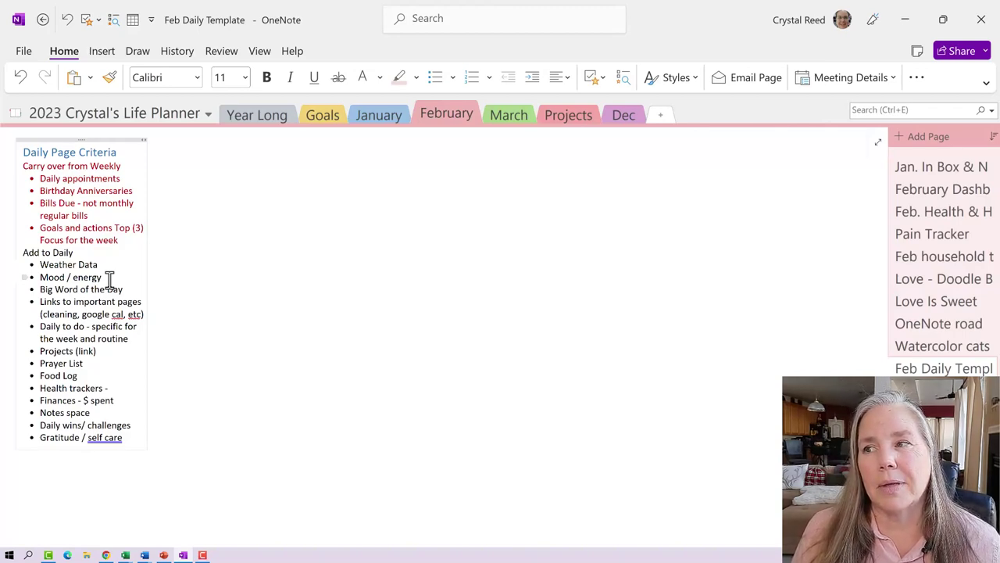
Step: Scroll the page back to the Daily Page Criteria note
scroll(109, 280, up, 10)
Step: Drag the sun picture rightward so it sits among the other weather icons
scroll(109, 280, up, 1)
scroll(109, 280, down, 1)
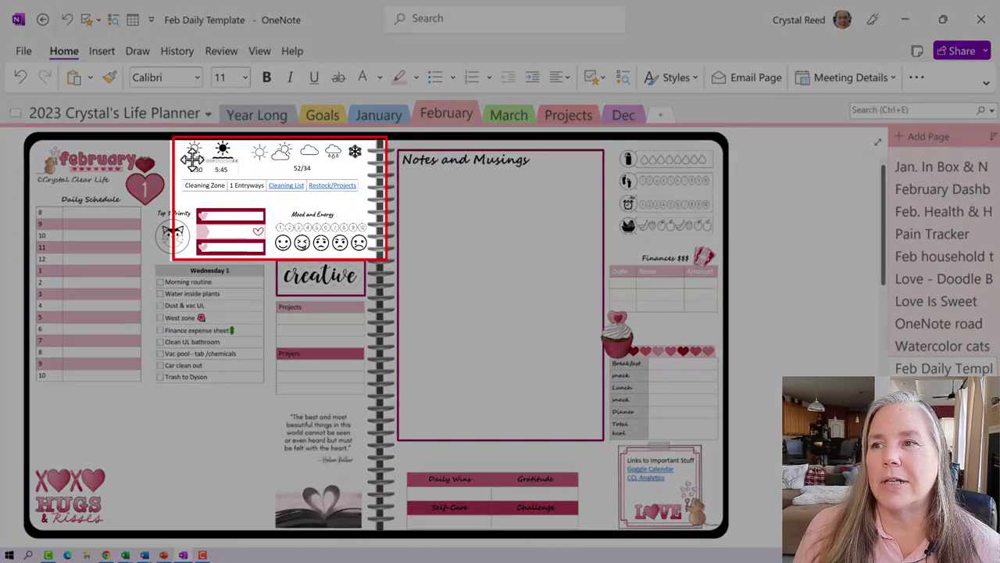
click(194, 157)
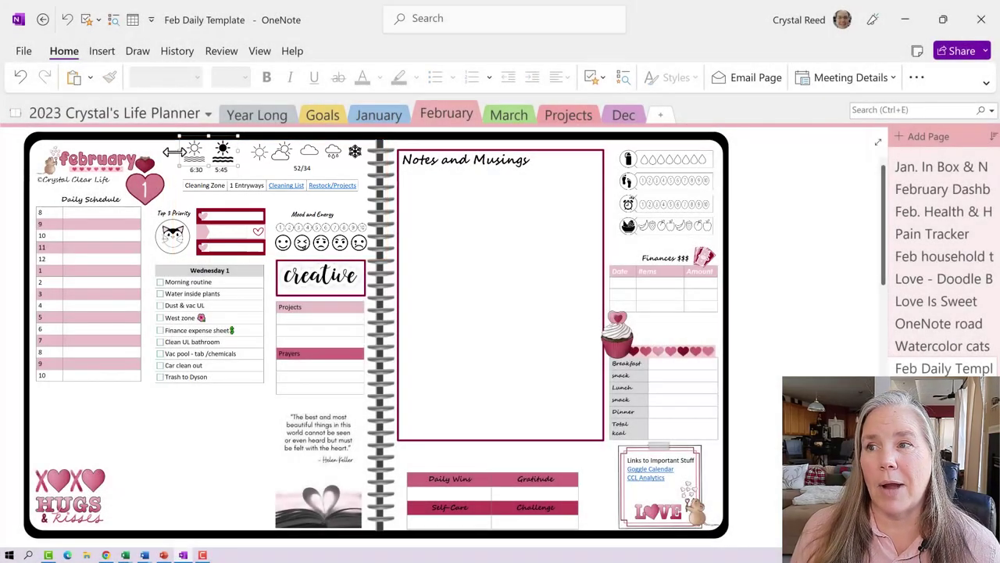
drag(197, 151, 222, 150)
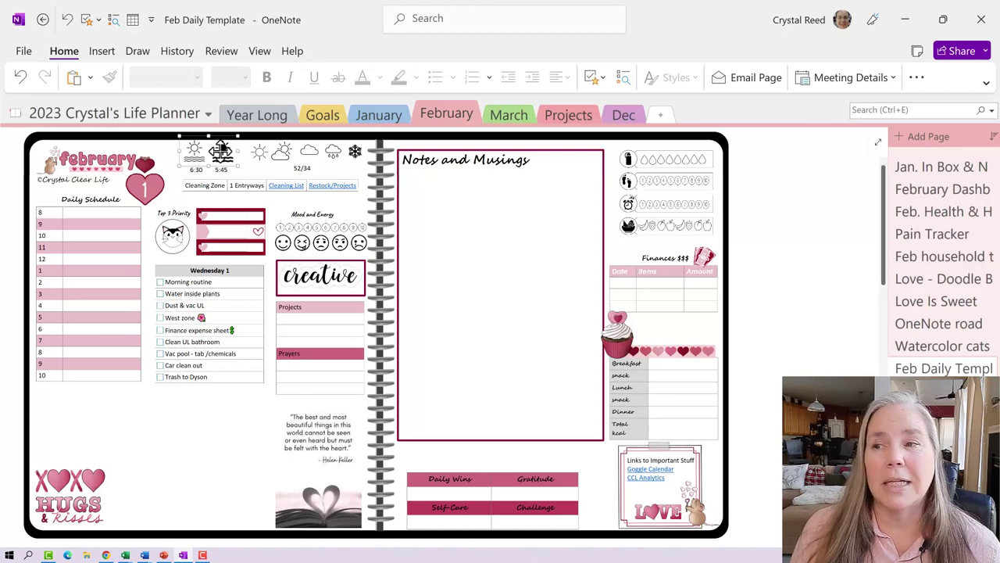
drag(221, 150, 287, 155)
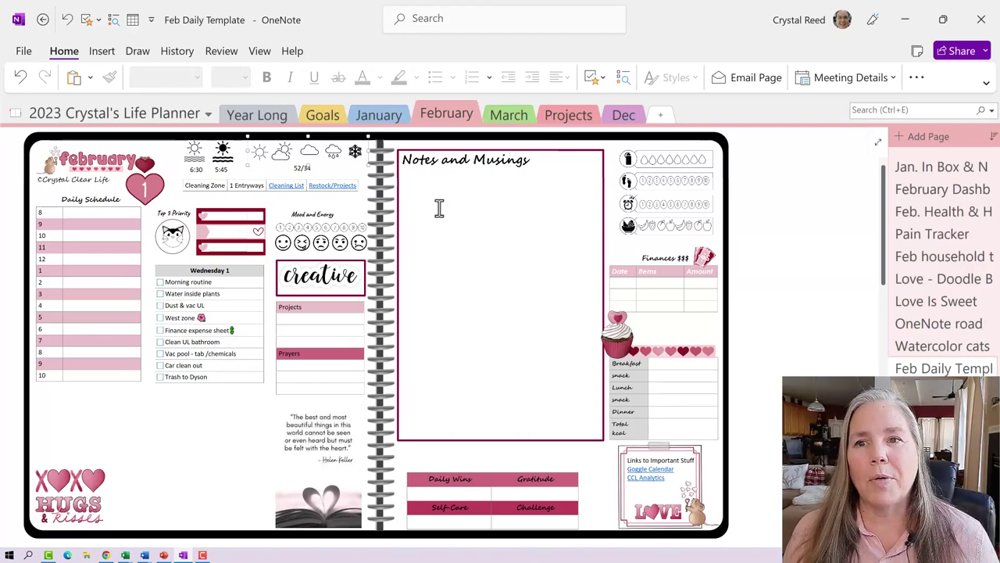
Step: Drag the Daily Page Criteria container to the top right, beside the February 1 planner's top edge
scroll(439, 207, down, 8)
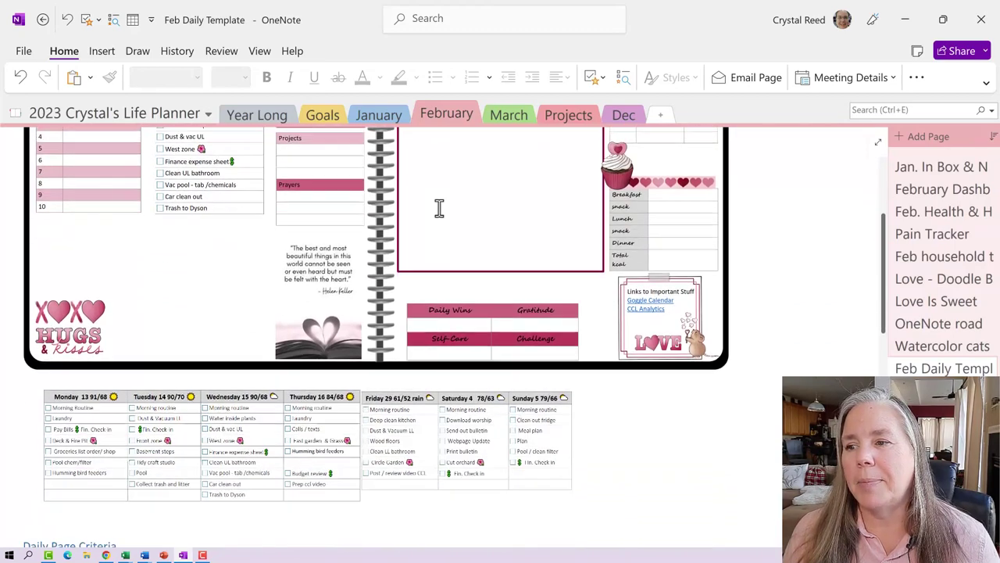
scroll(439, 207, down, 6)
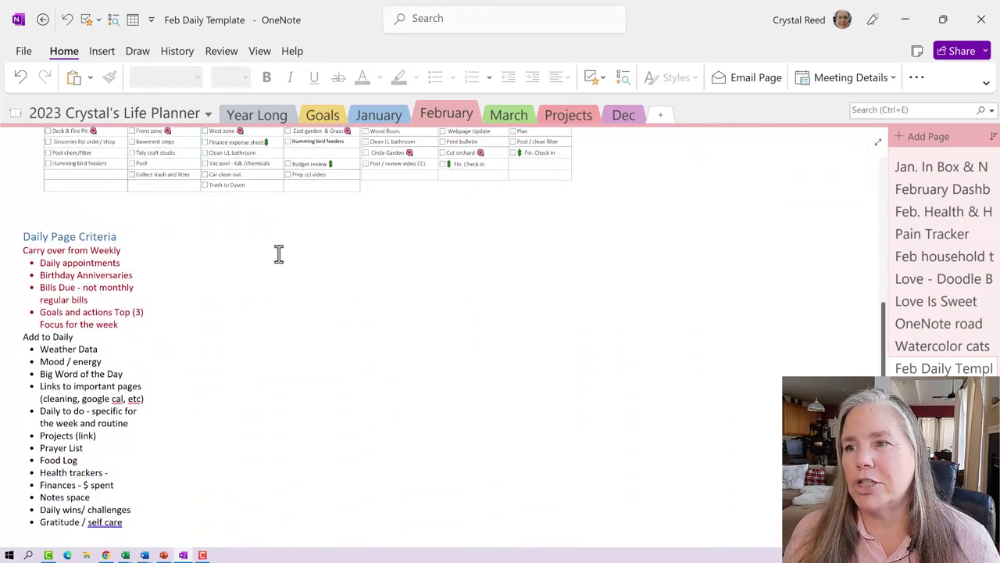
click(73, 224)
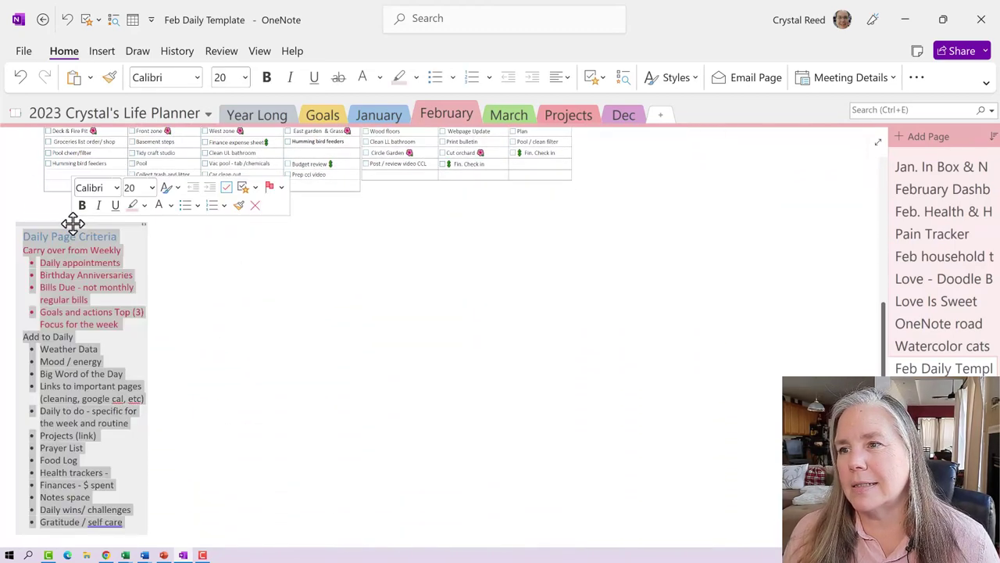
drag(73, 224, 730, 202)
scroll(730, 202, up, 2)
drag(735, 341, 785, 181)
scroll(786, 181, up, 5)
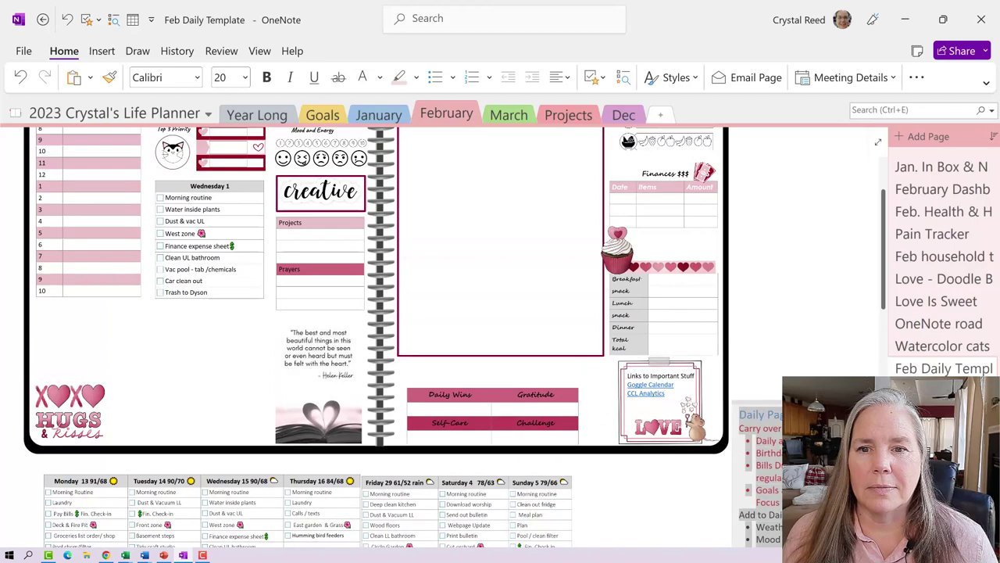
drag(801, 324, 799, 138)
scroll(793, 169, up, 2)
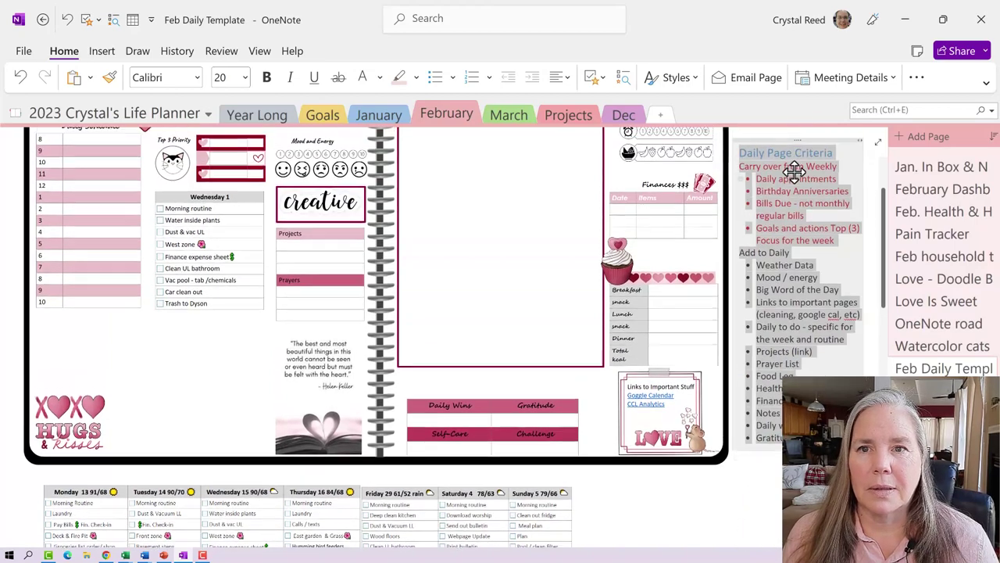
drag(792, 217, 791, 178)
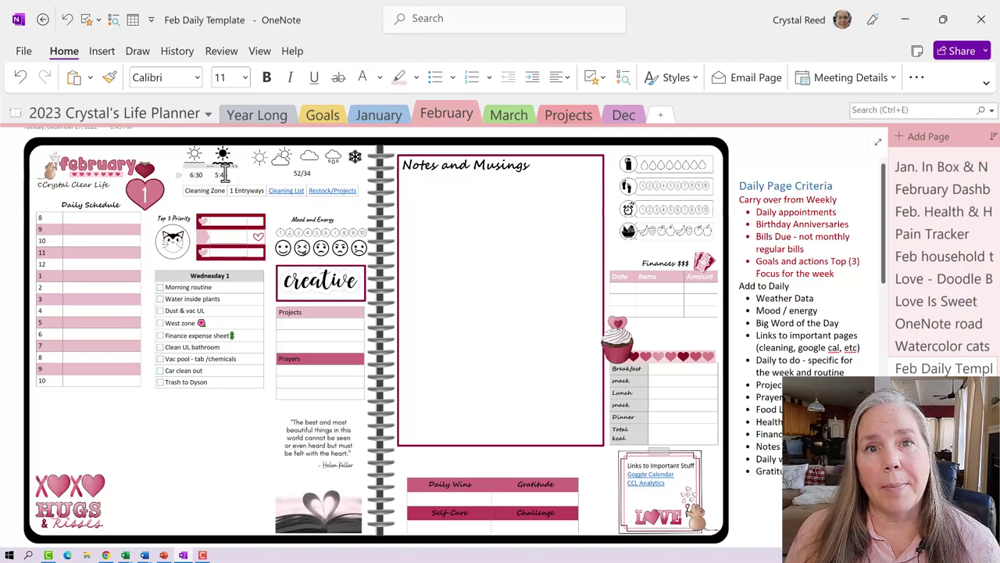
Step: Set a Draw tab pen to yellow with a thinner stroke, then return to Select
click(318, 170)
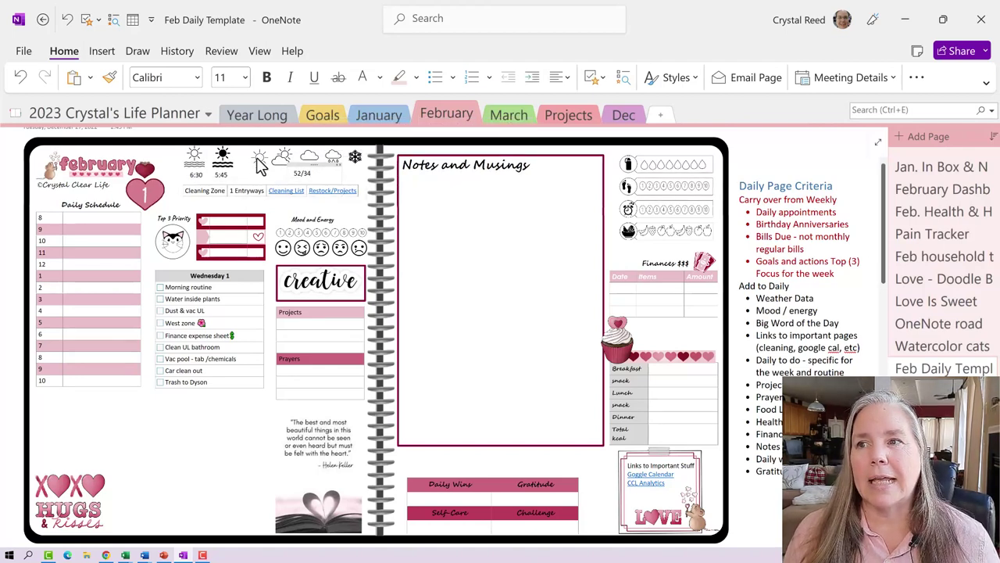
click(138, 51)
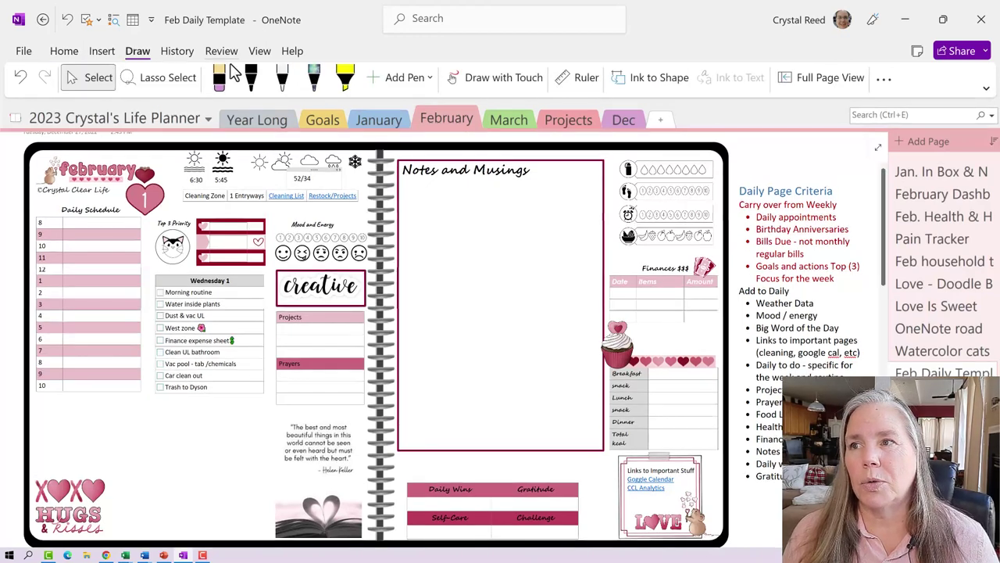
click(283, 80)
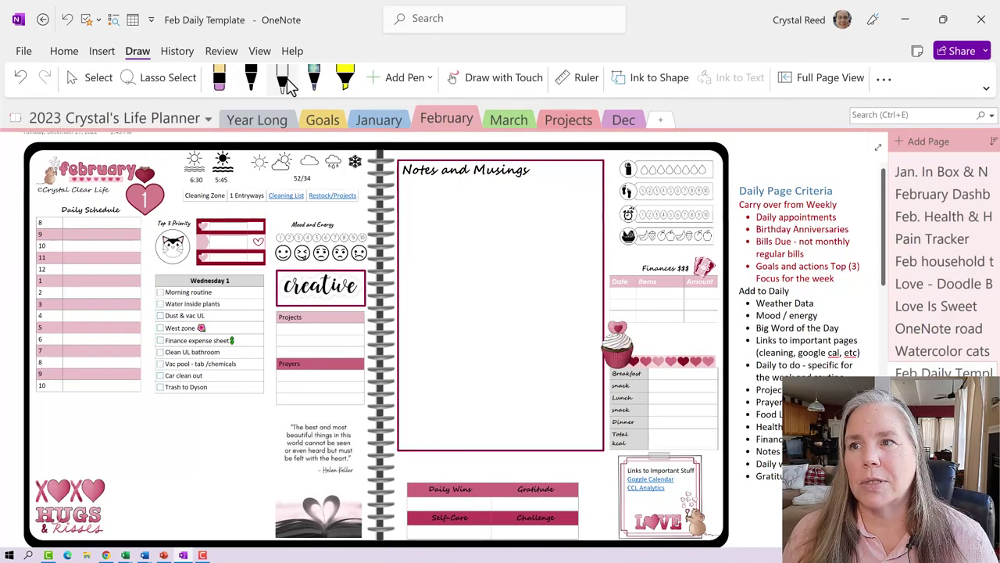
click(291, 89)
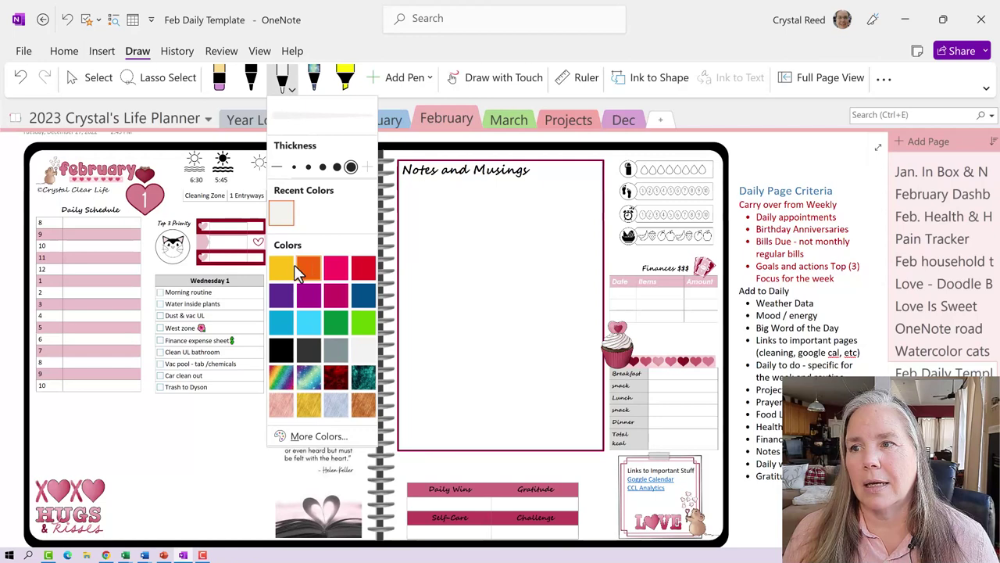
click(284, 265)
click(308, 167)
key(Escape)
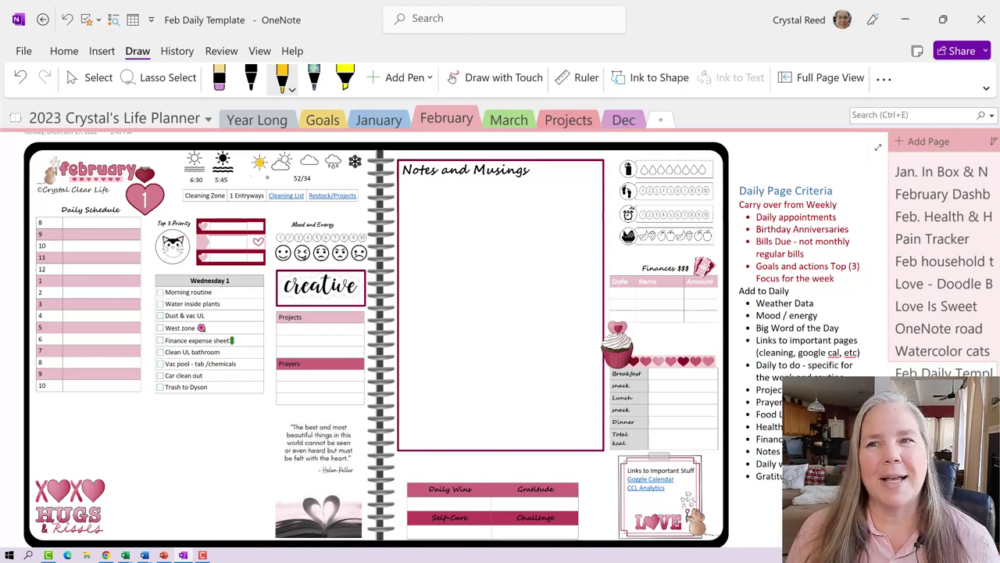
click(92, 81)
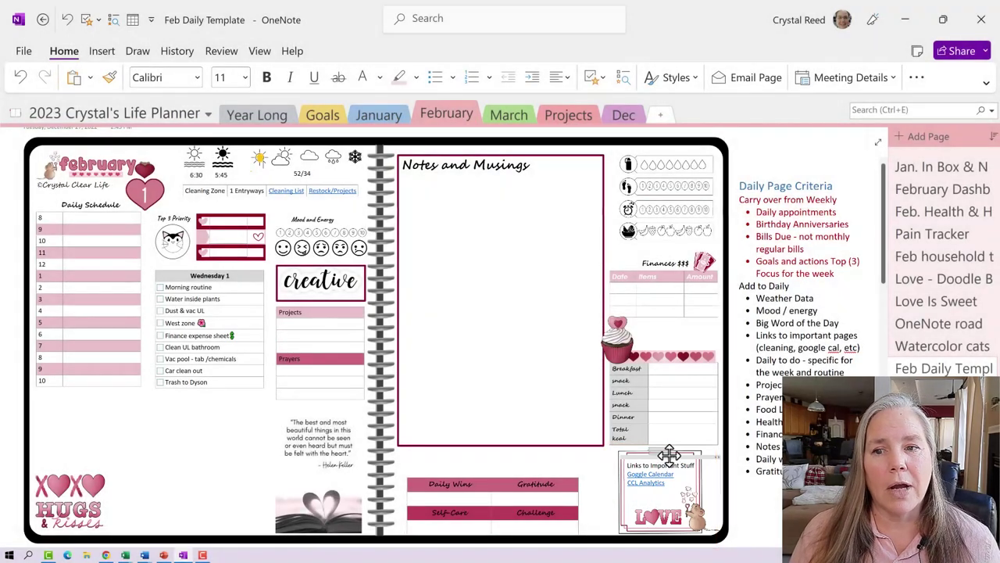
drag(666, 456, 687, 315)
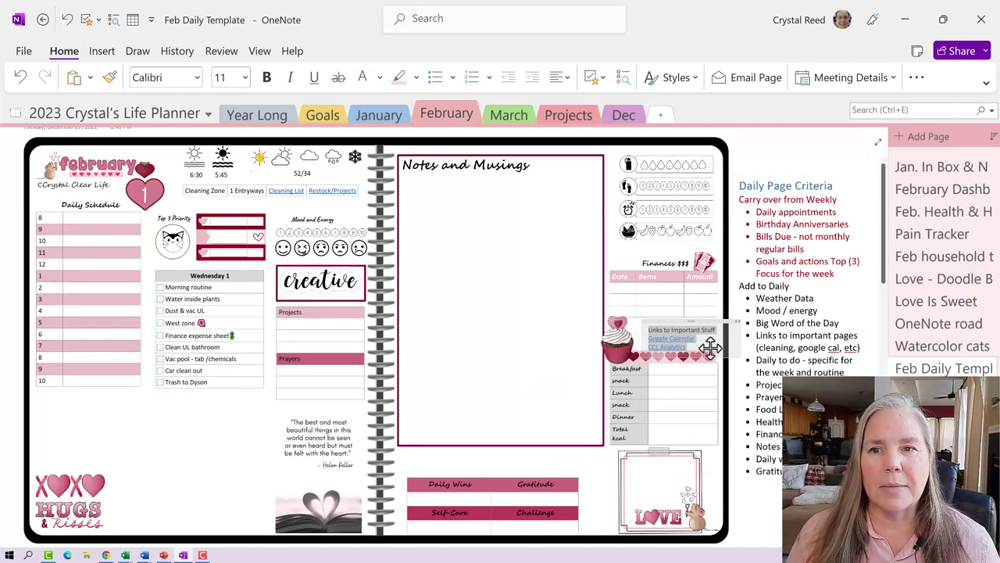
drag(691, 319, 75, 392)
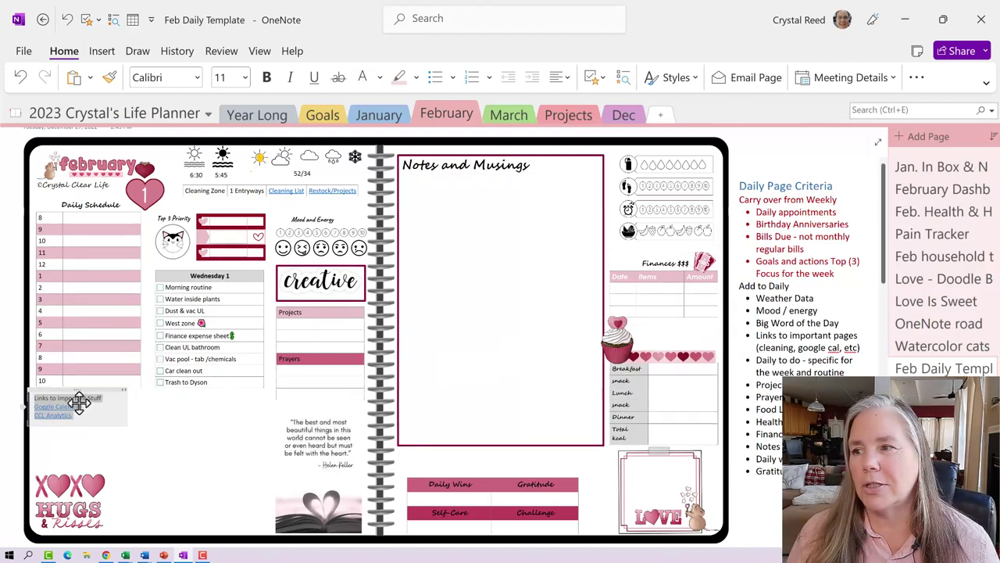
drag(81, 386, 205, 400)
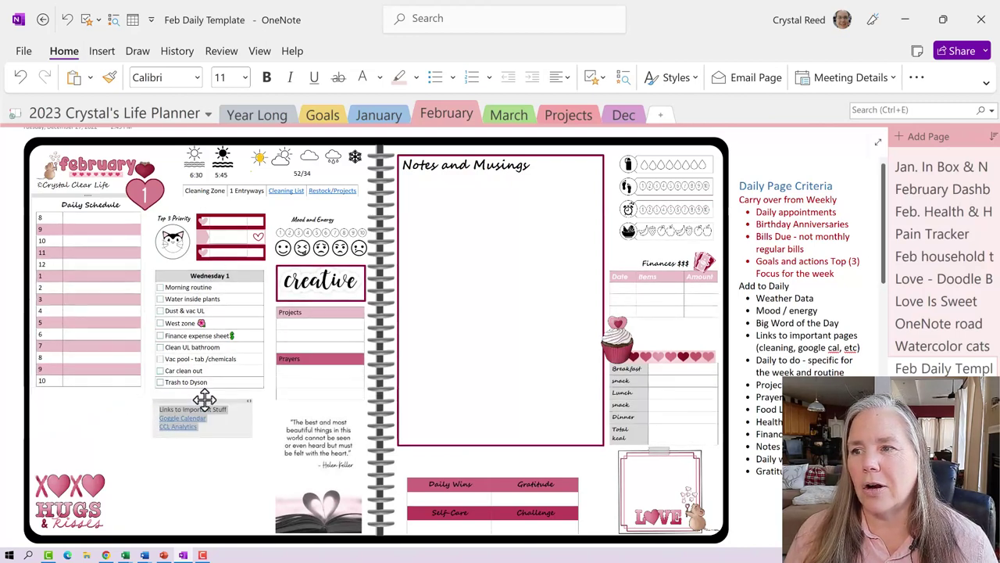
drag(214, 404, 674, 461)
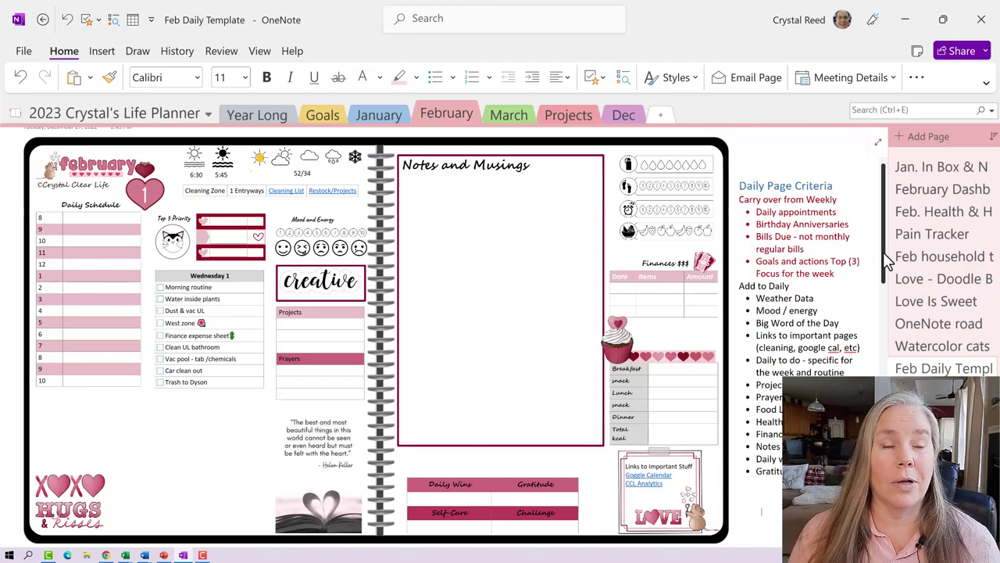
drag(887, 262, 887, 328)
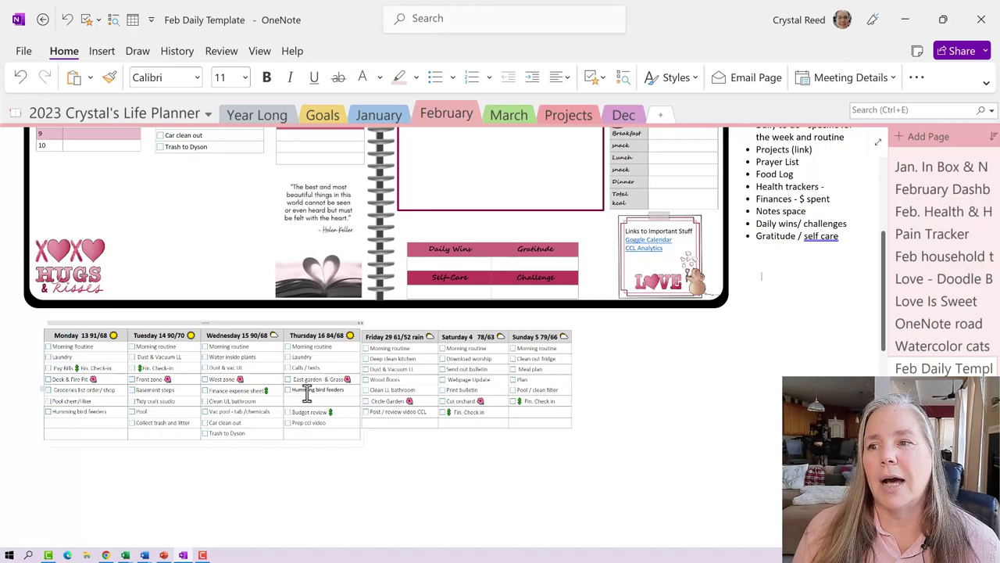
click(370, 353)
scroll(394, 399, up, 3)
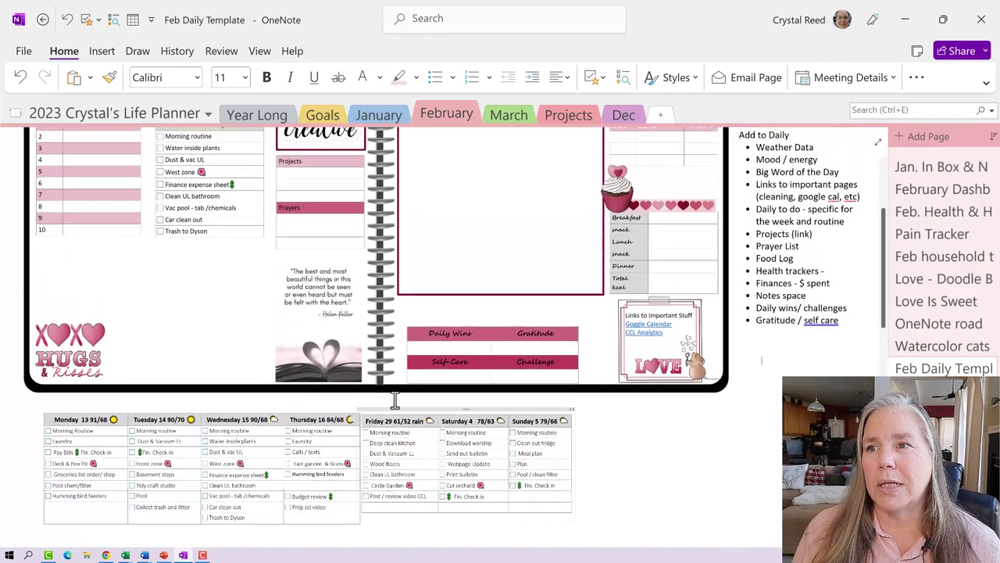
scroll(239, 352, down, 1)
scroll(204, 353, up, 2)
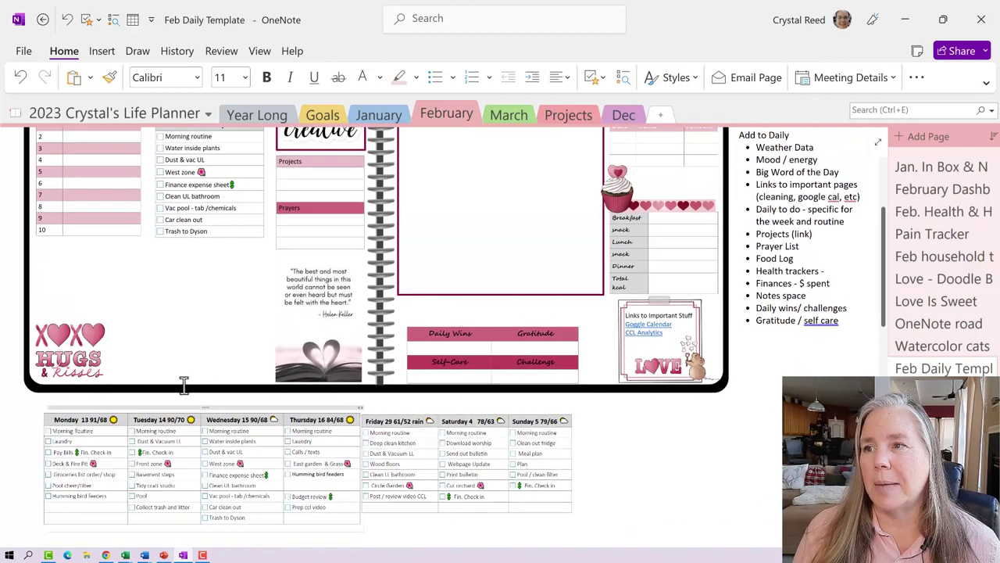
scroll(175, 201, up, 3)
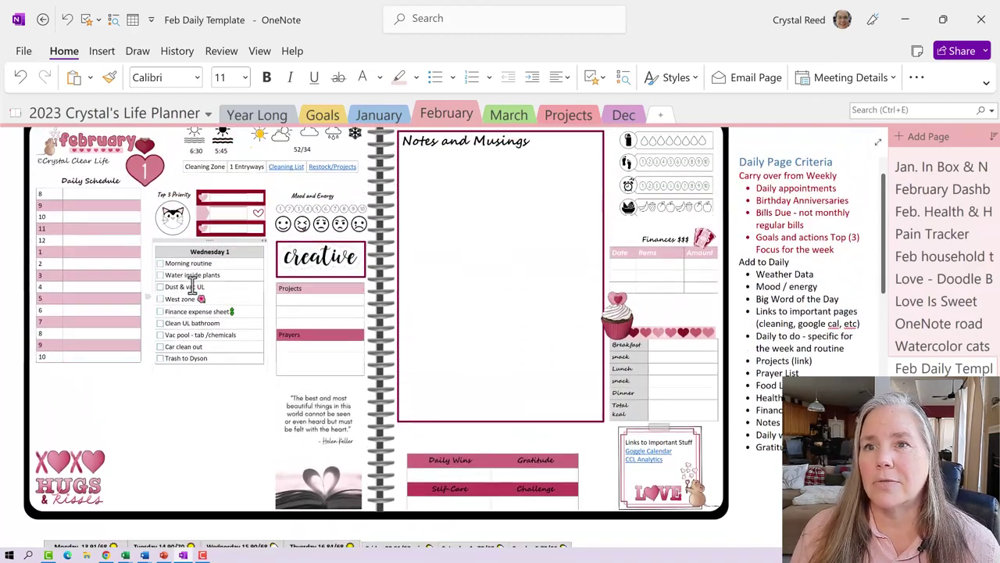
scroll(191, 286, up, 1)
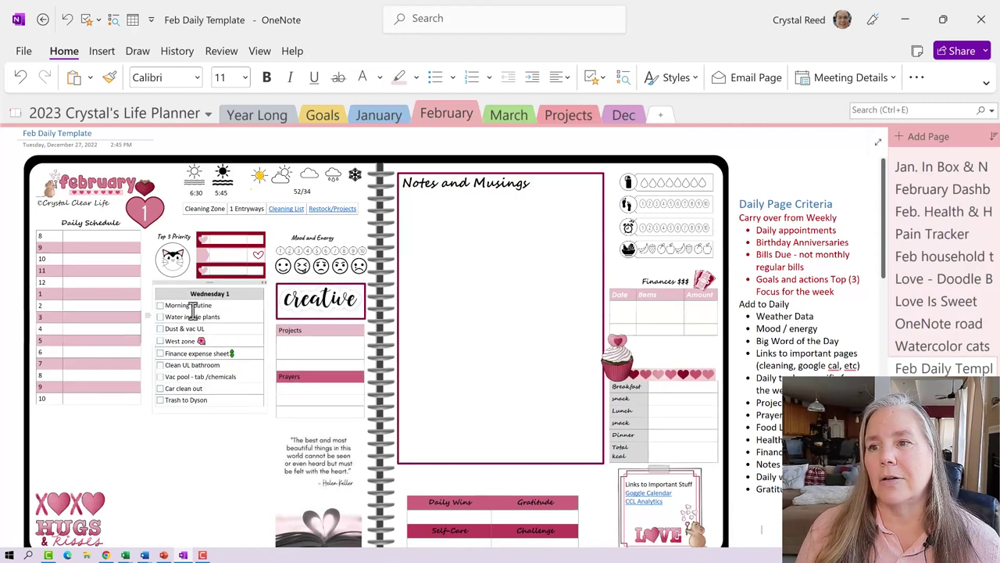
Step: Append ' 1' to the checklist heading so it reads 'Wednesday 1', then check the rows' font
click(229, 293)
text(1)
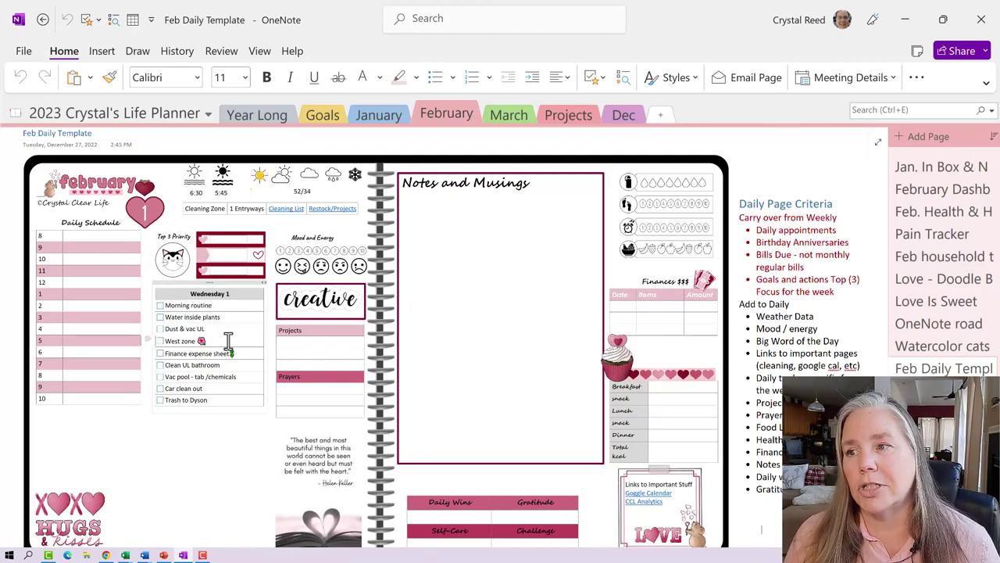
click(246, 352)
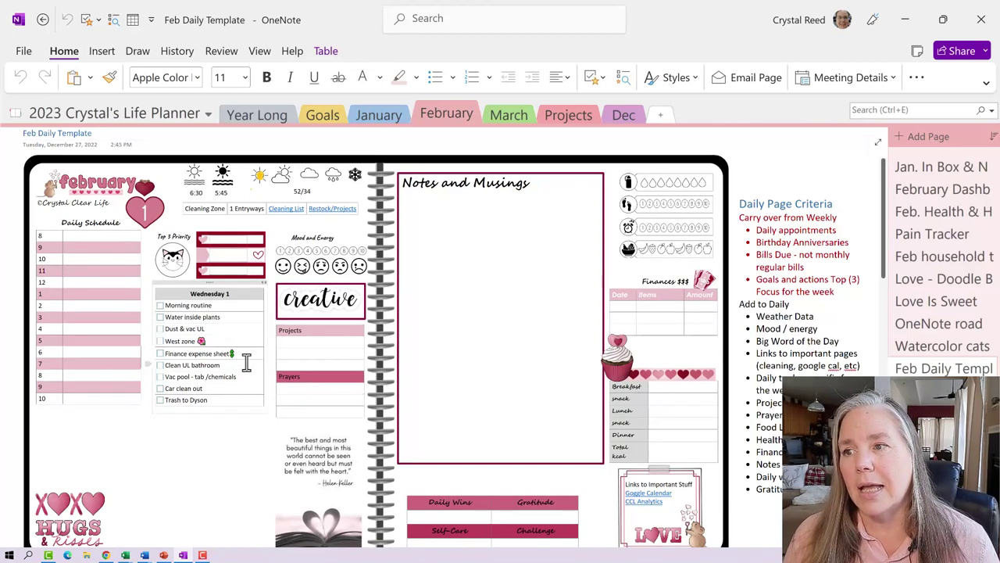
click(246, 362)
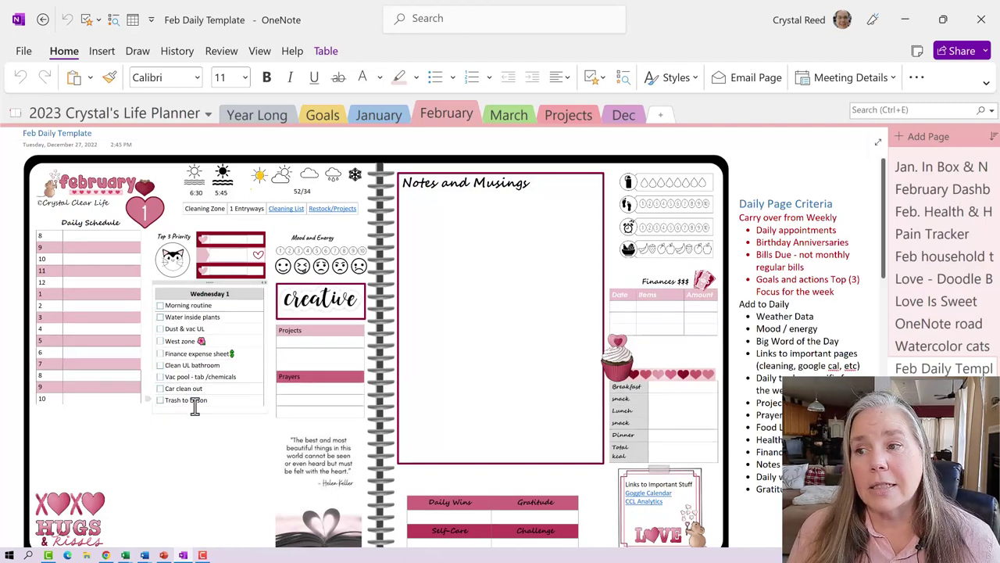
scroll(195, 407, down, 5)
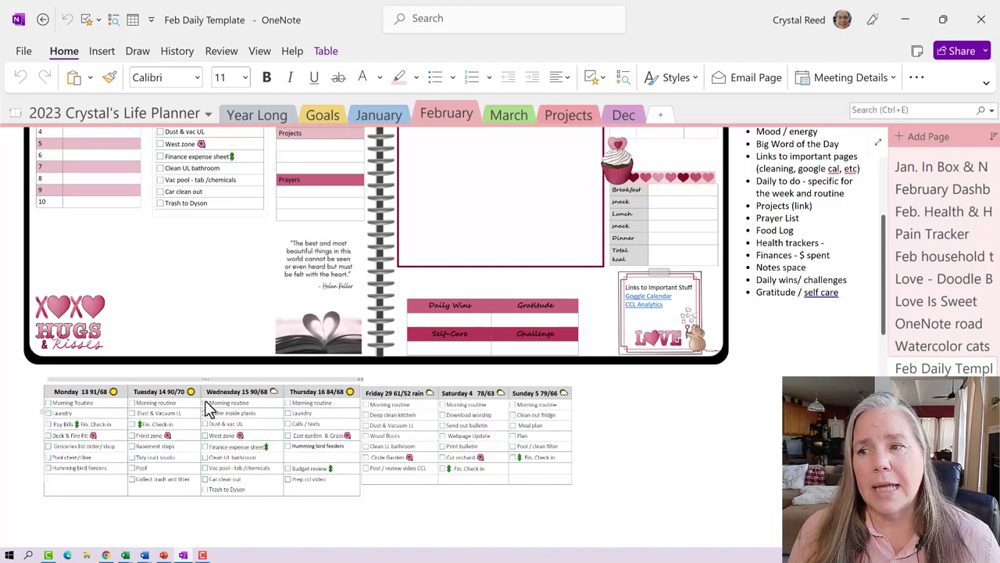
click(219, 415)
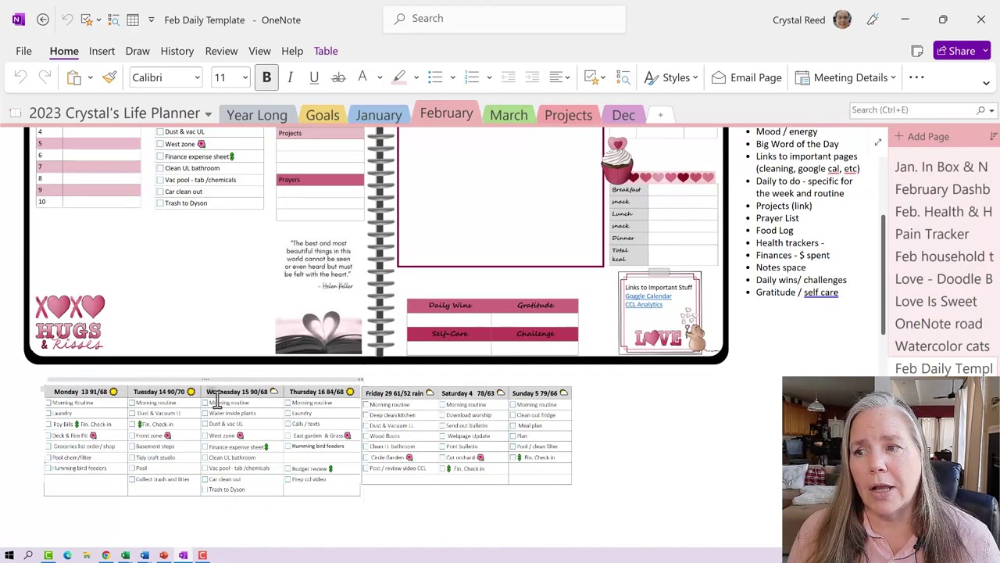
drag(225, 422, 239, 485)
right_click(239, 485)
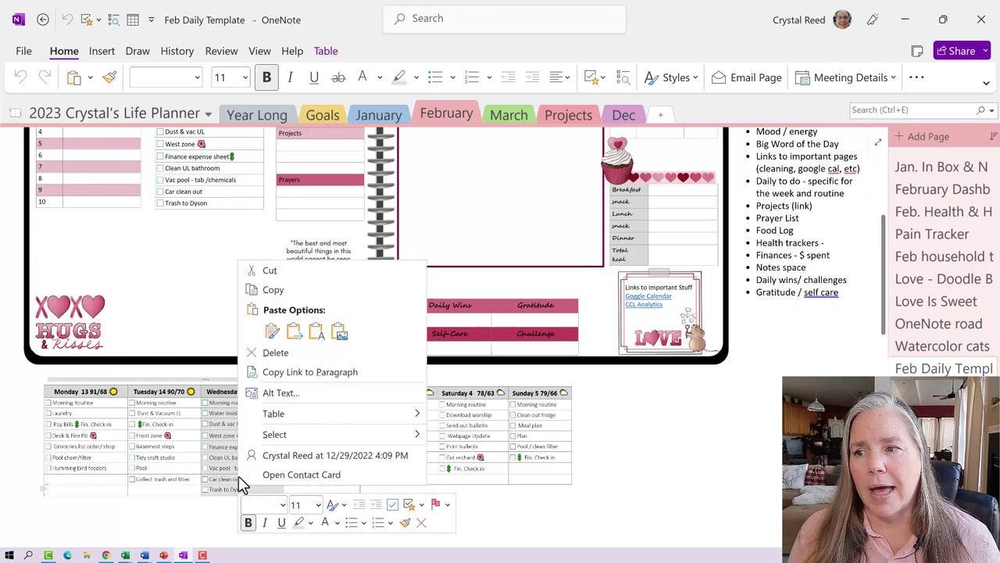
click(272, 290)
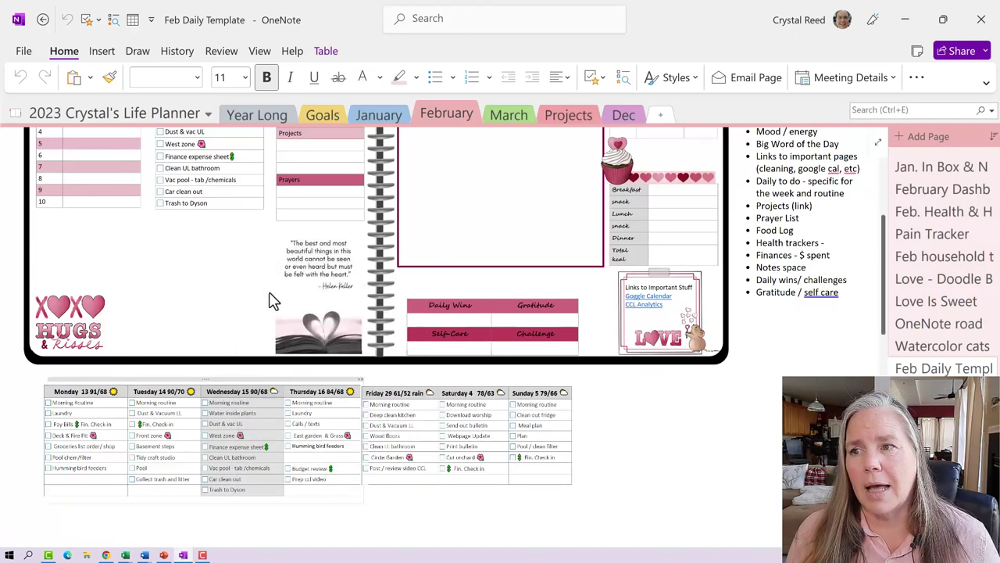
right_click(625, 436)
click(655, 263)
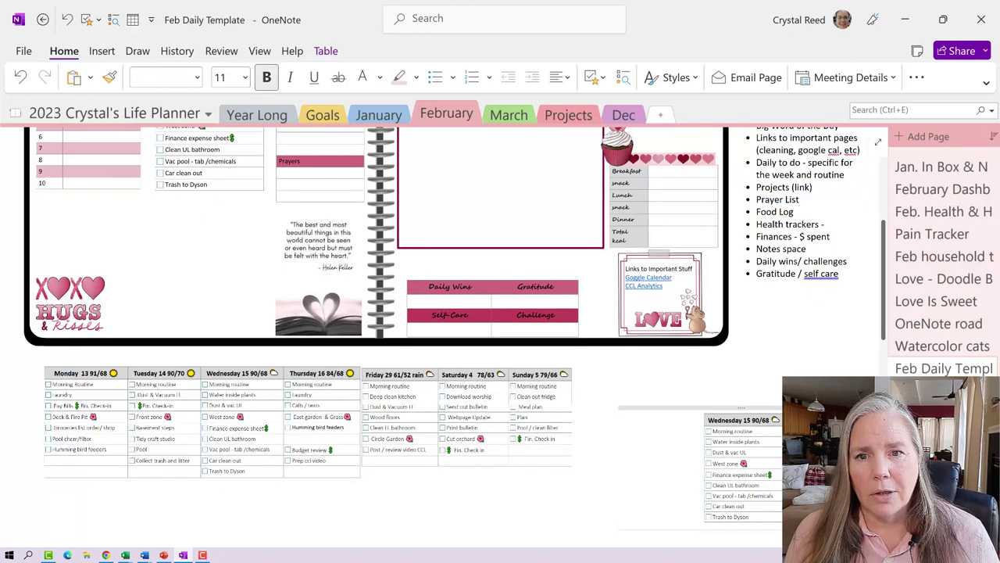
drag(781, 409, 747, 486)
right_click(747, 488)
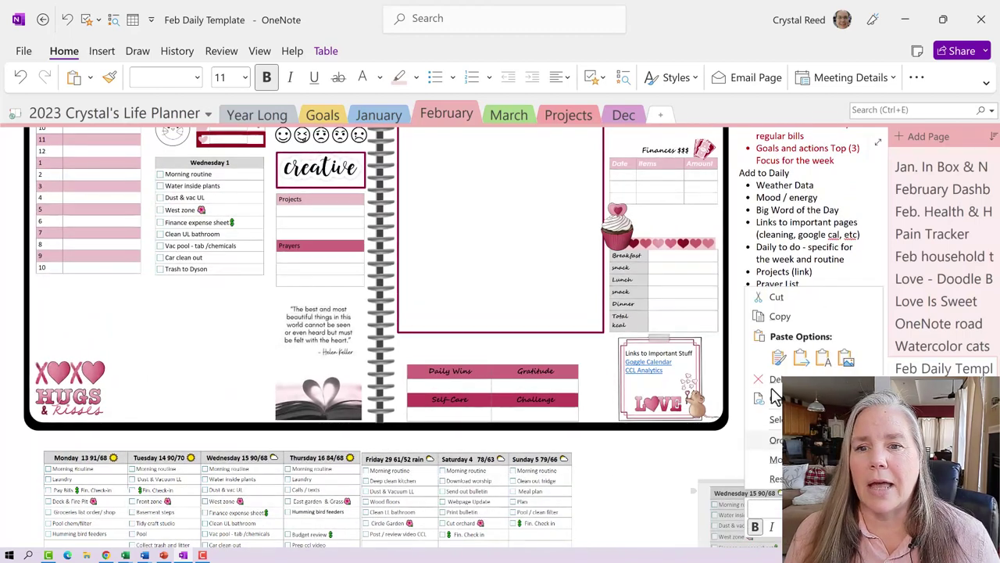
click(799, 298)
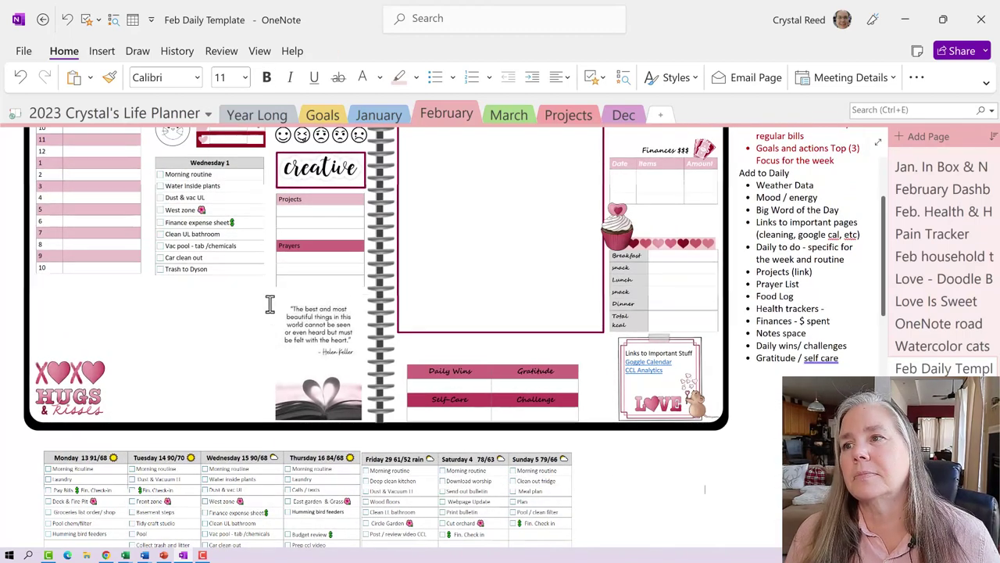
scroll(256, 313, up, 1)
scroll(256, 312, up, 2)
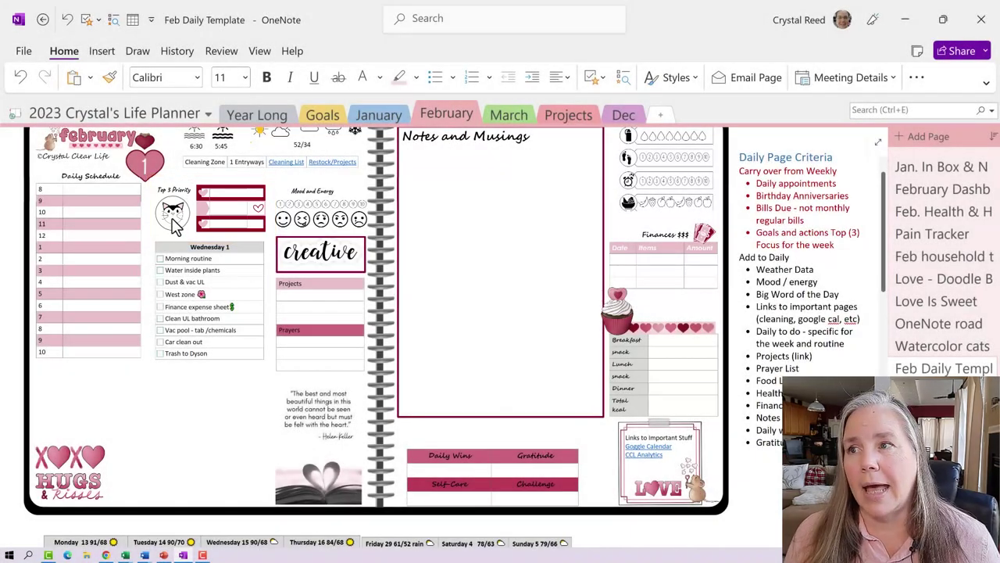
scroll(174, 223, up, 1)
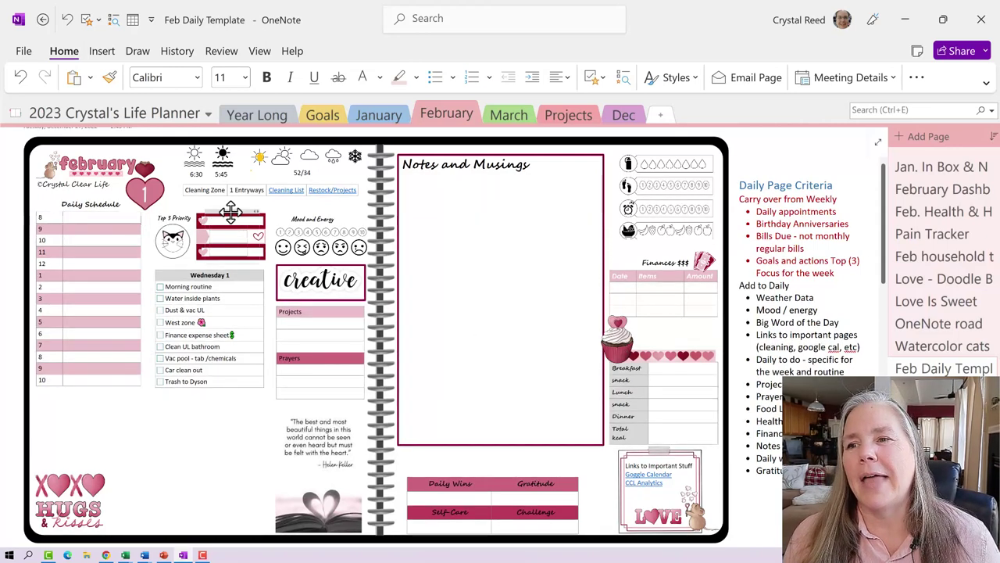
Step: Add 'mail' and 'phone' lines under 'trash' and move the note over Top 3 Priority
mouse_move(231, 211)
mouse_down()
mouse_move(430, 204)
mouse_move(464, 212)
mouse_move(468, 246)
mouse_move(462, 222)
mouse_up()
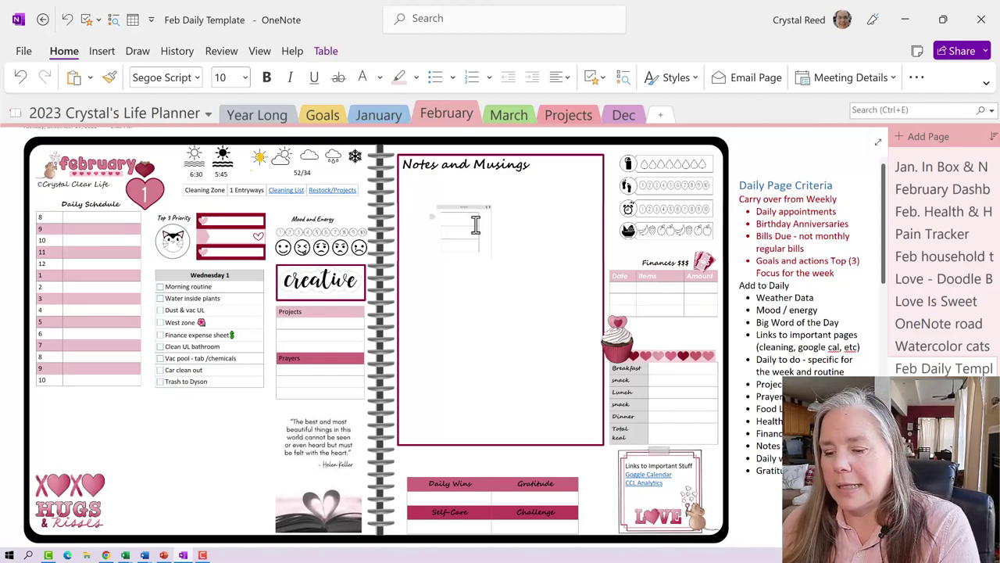
text(fr)
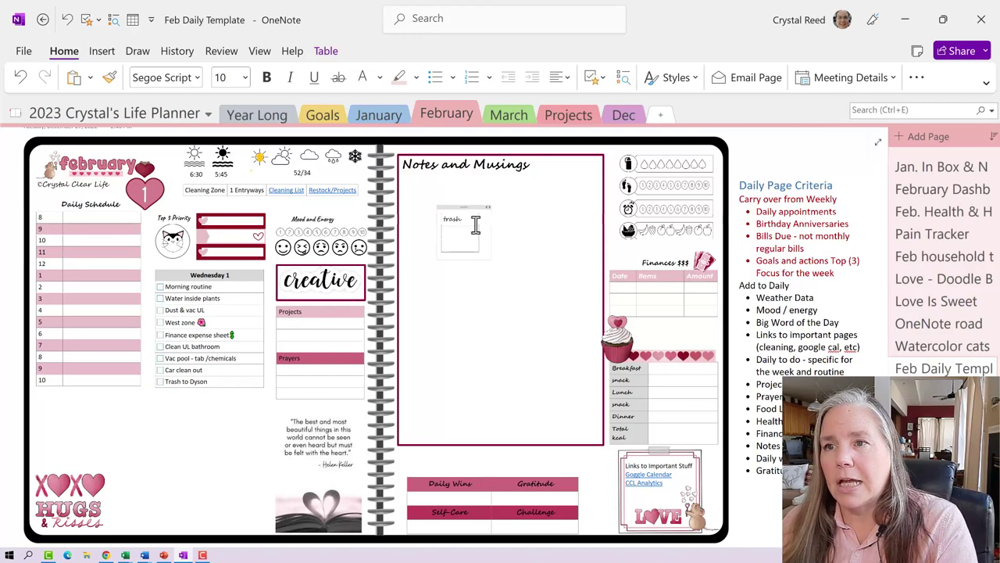
click(476, 229)
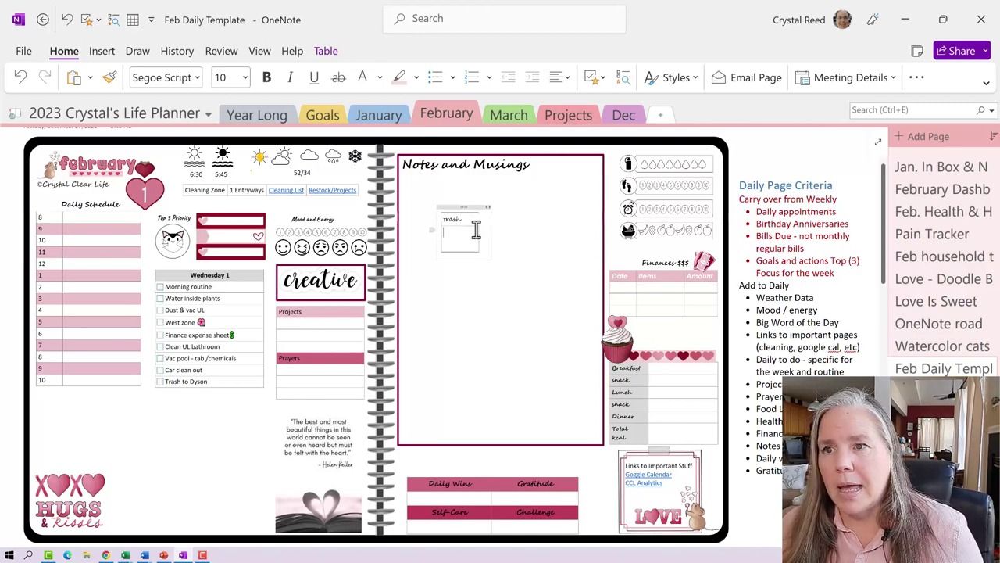
text(mail)
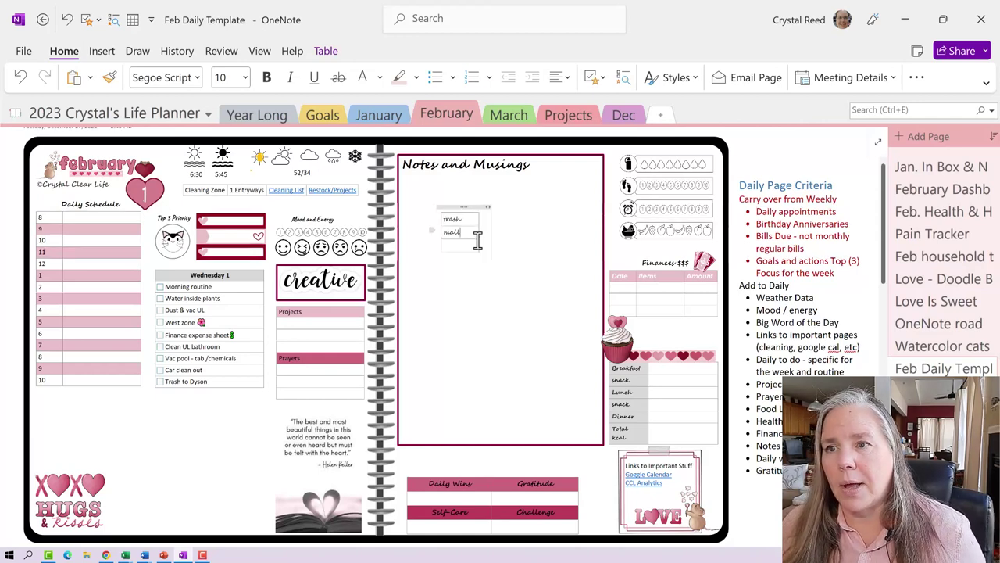
key(Return)
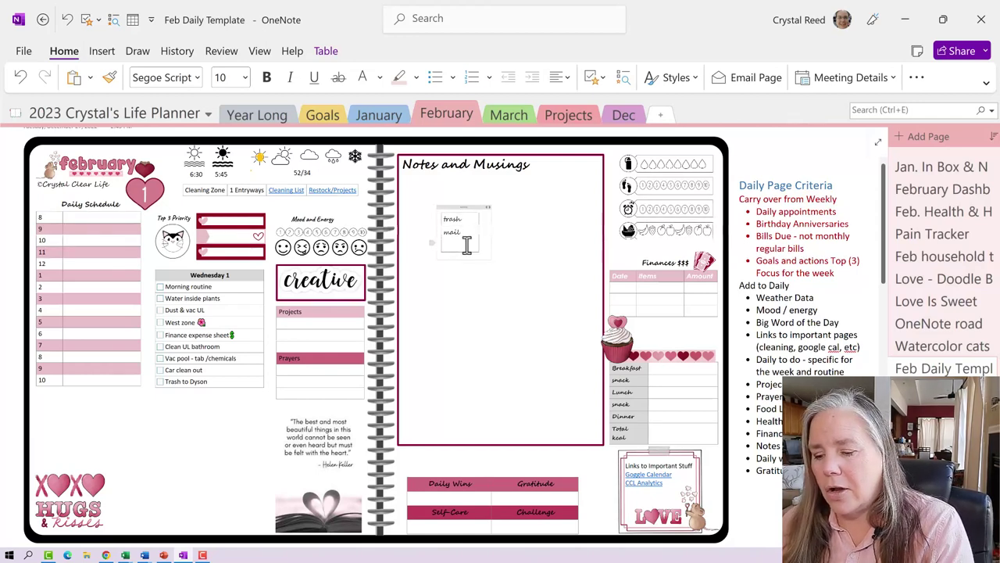
text(phone dr.)
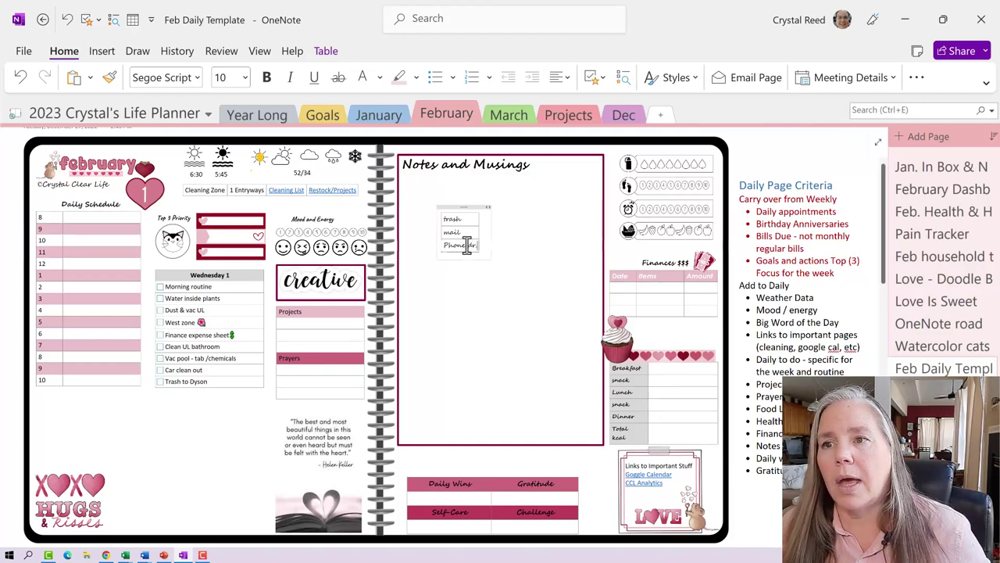
drag(458, 206, 228, 211)
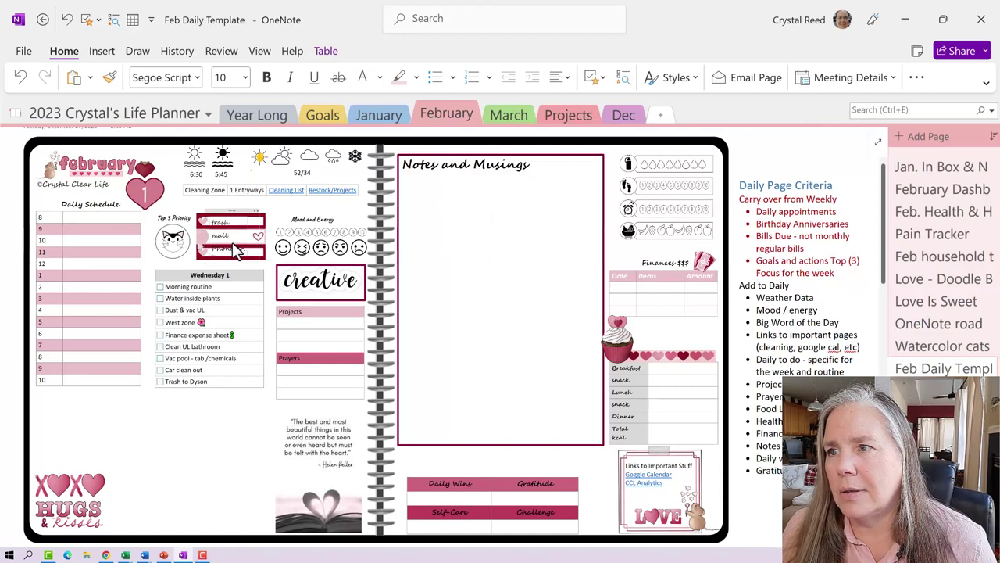
Step: Set the Top 3 Priority text to 12 point
drag(224, 210, 224, 211)
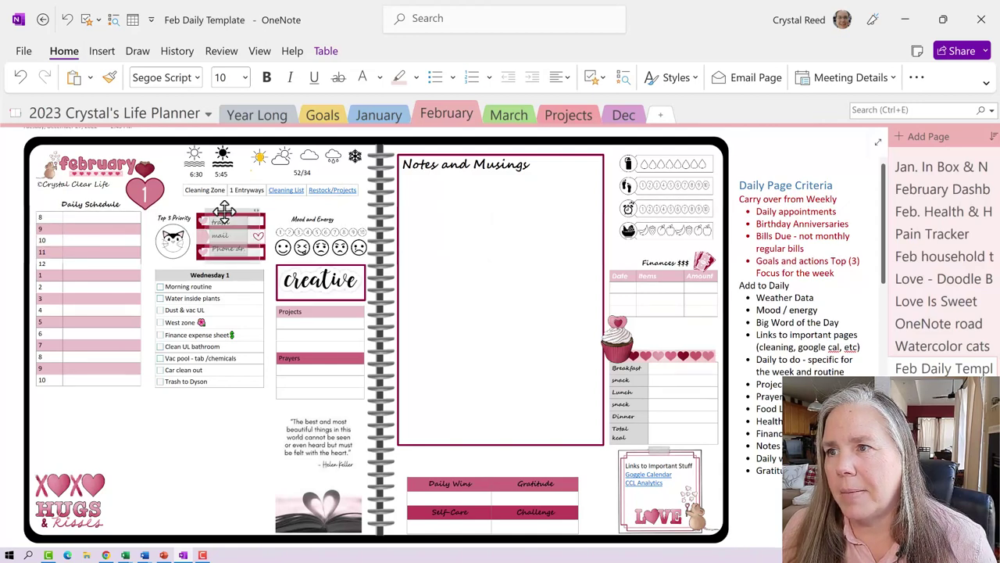
click(246, 78)
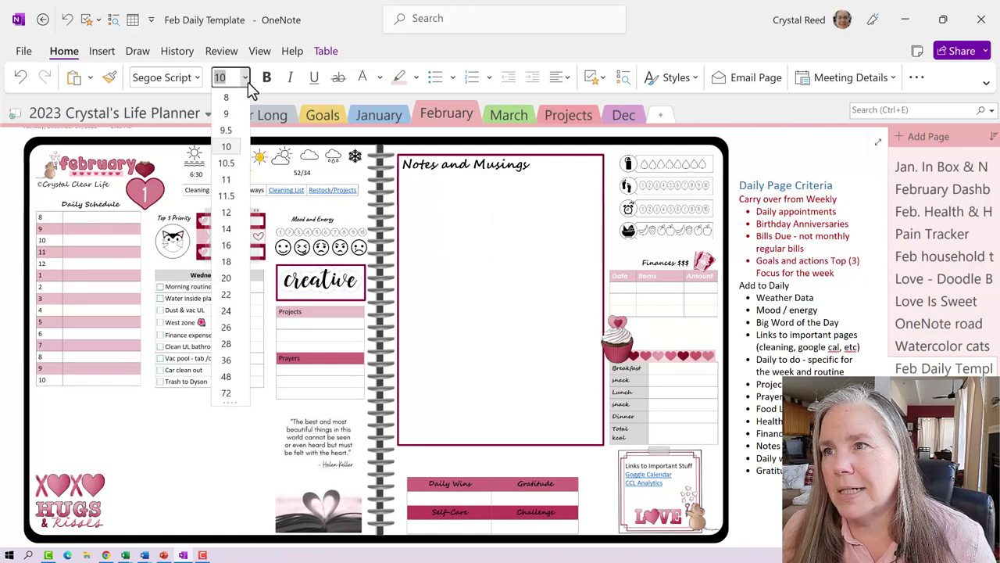
click(231, 213)
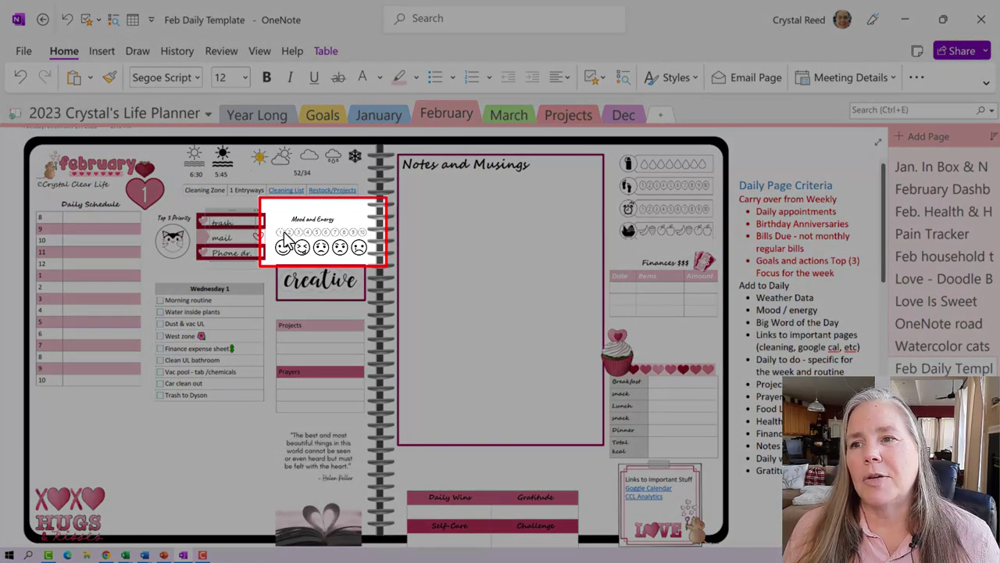
click(285, 241)
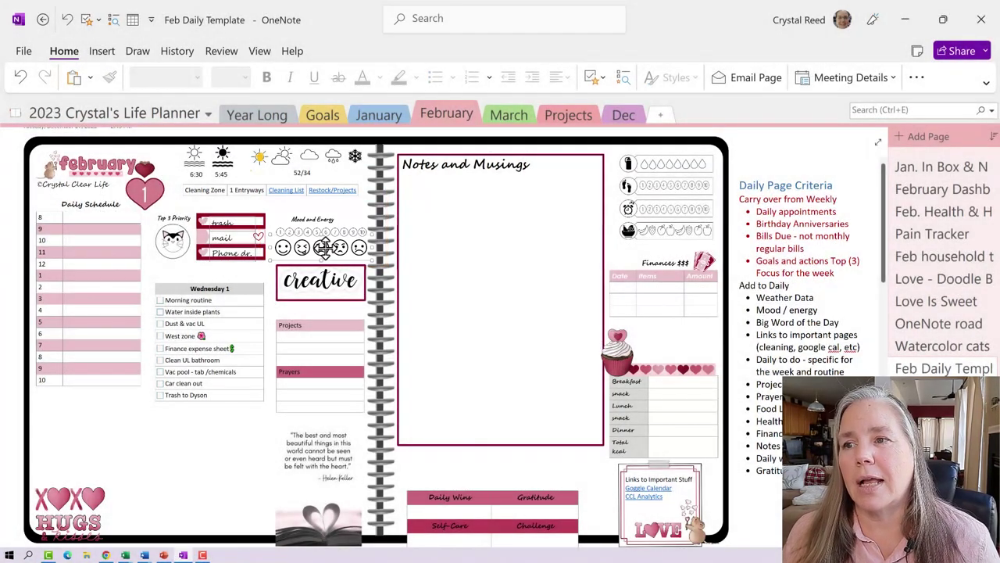
drag(323, 247, 521, 315)
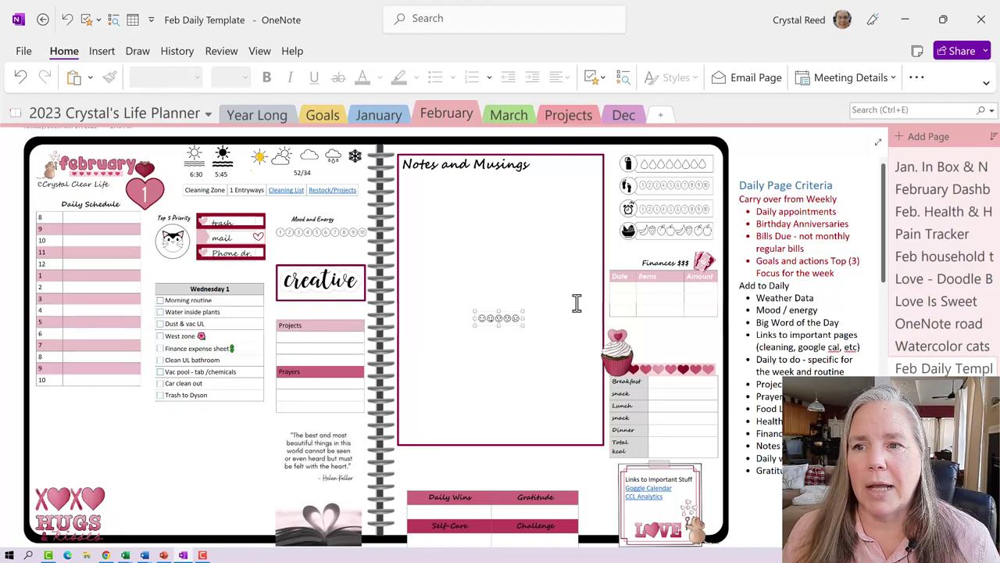
click(69, 21)
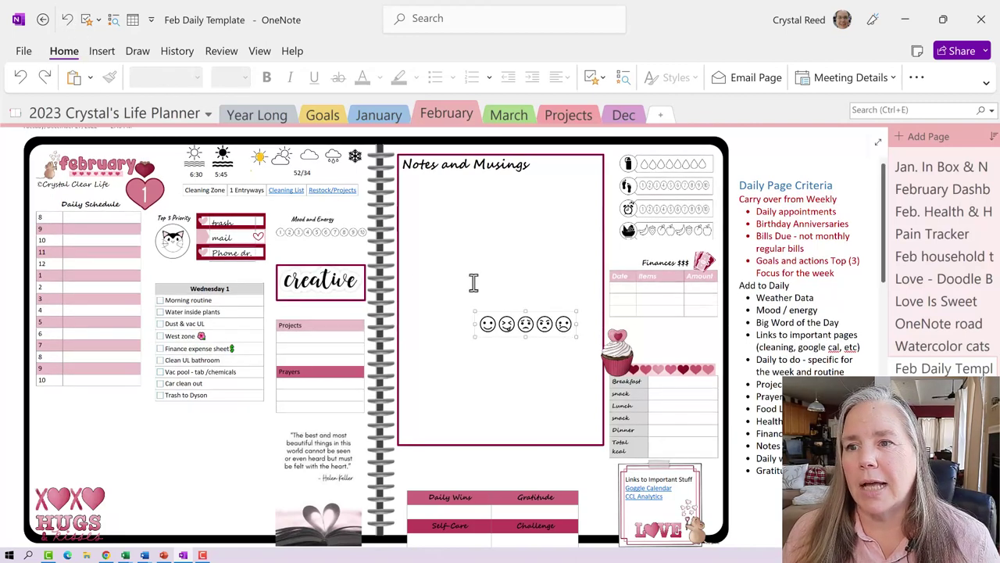
drag(474, 304, 322, 248)
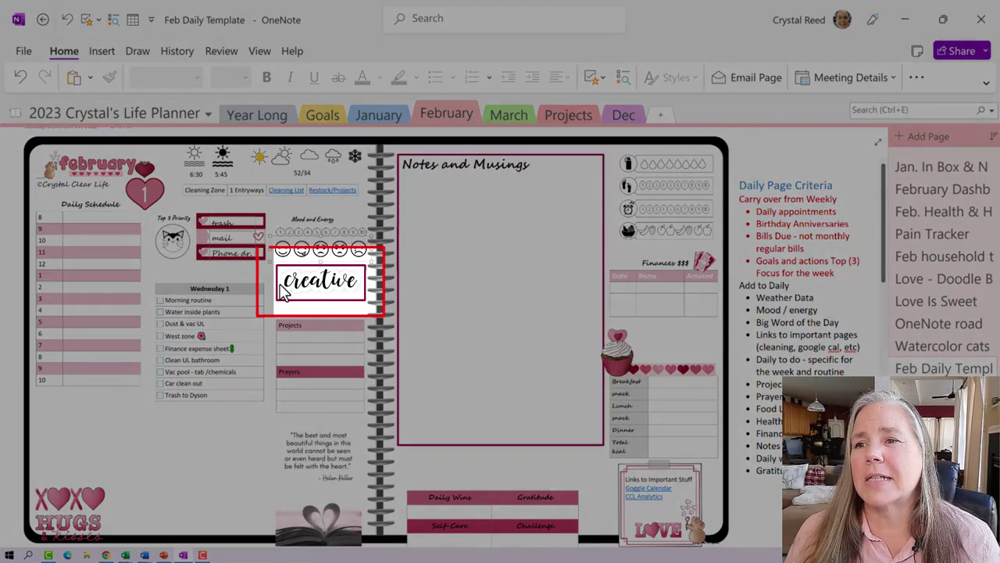
click(296, 284)
click(425, 313)
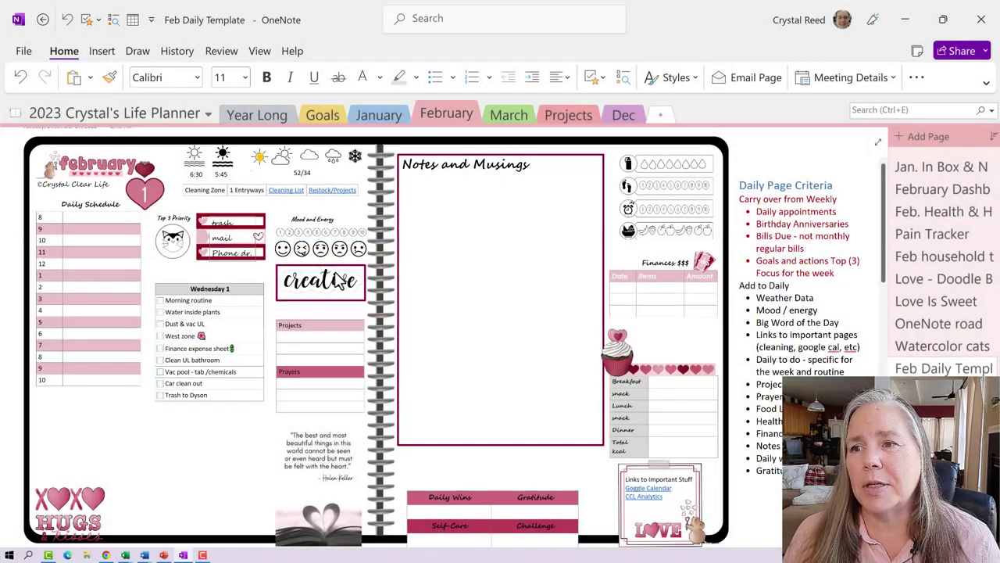
click(139, 53)
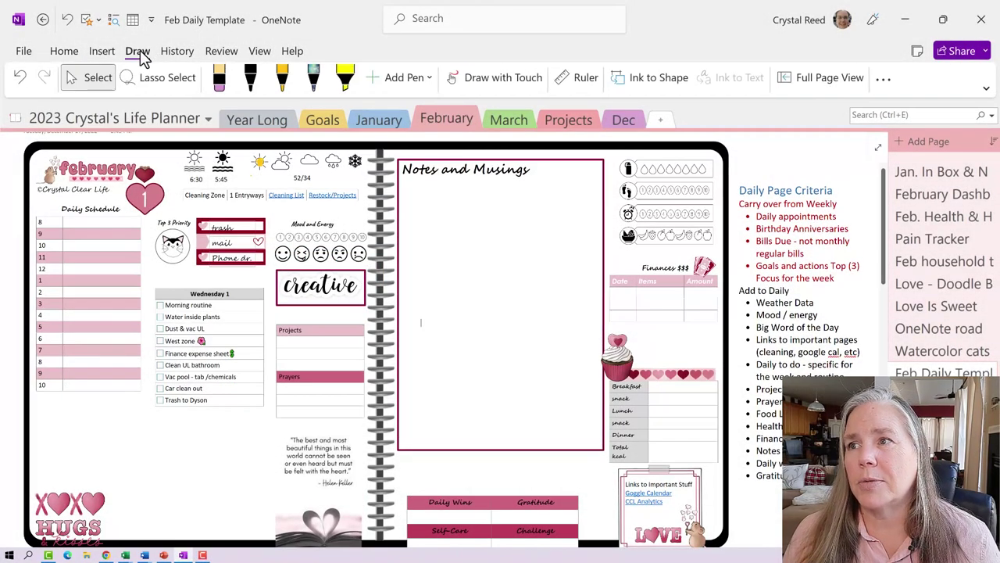
Step: Set a thick magenta pen and draw a rectangle near the top of Notes and Musings
click(283, 81)
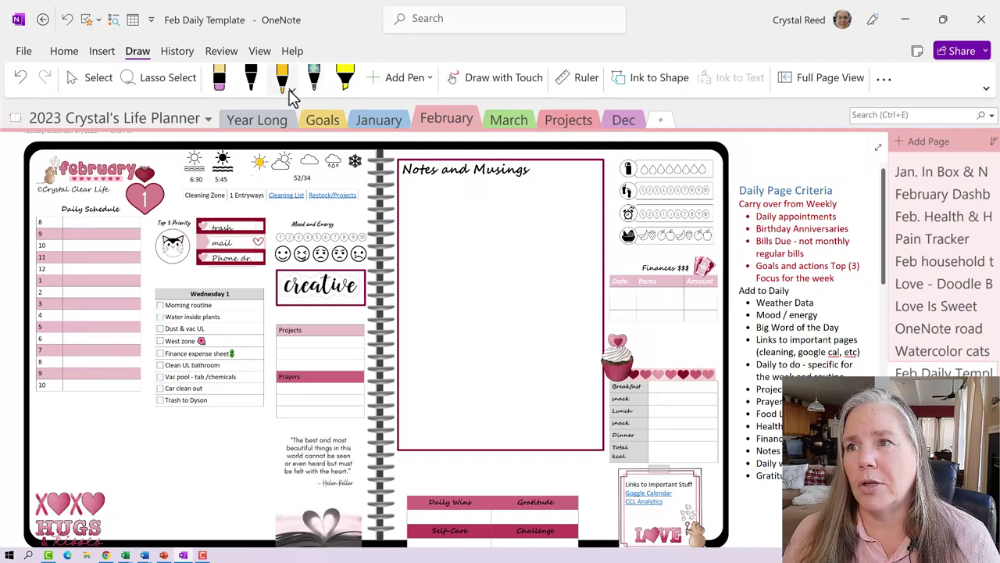
click(291, 92)
click(308, 295)
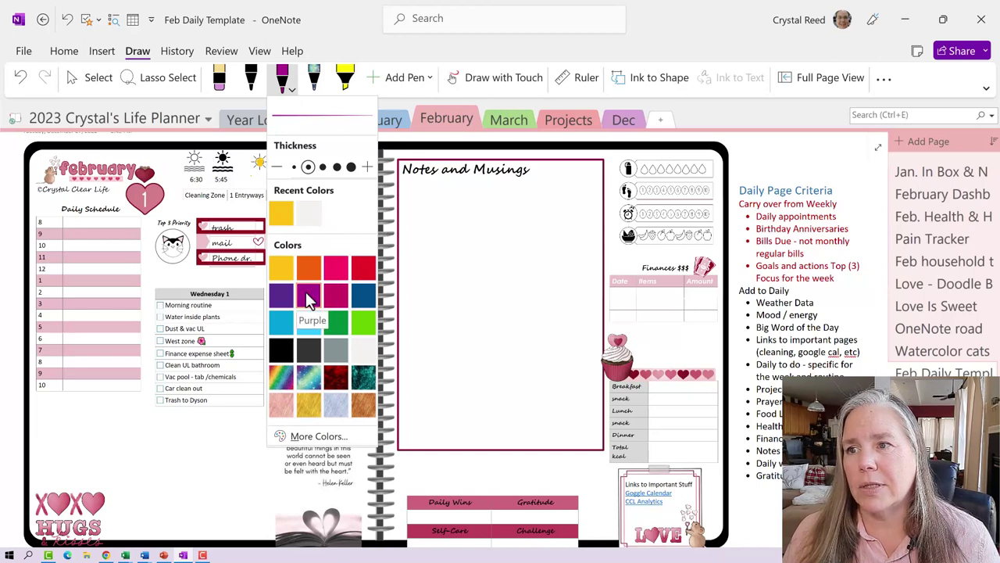
click(322, 166)
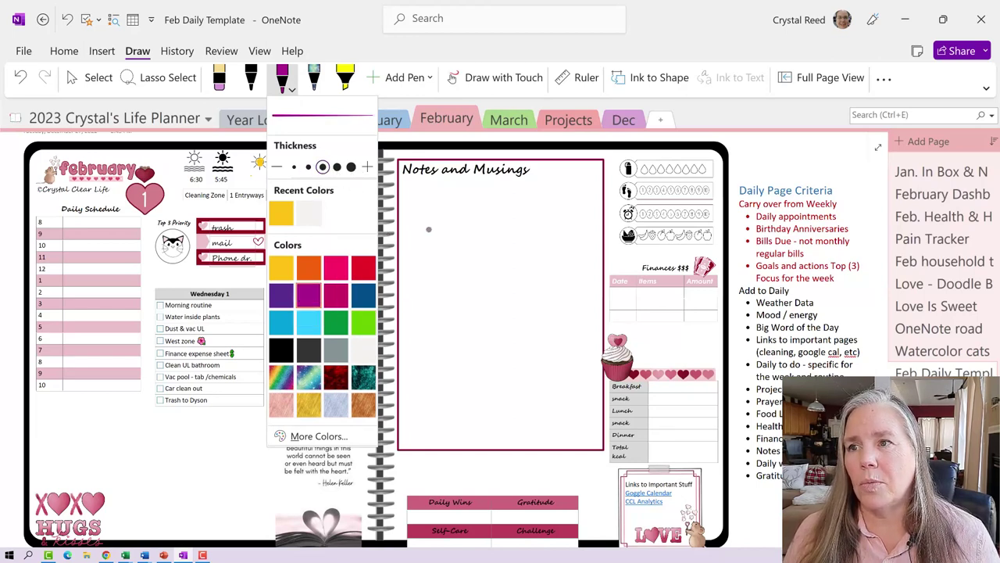
click(884, 77)
mouse_move(907, 163)
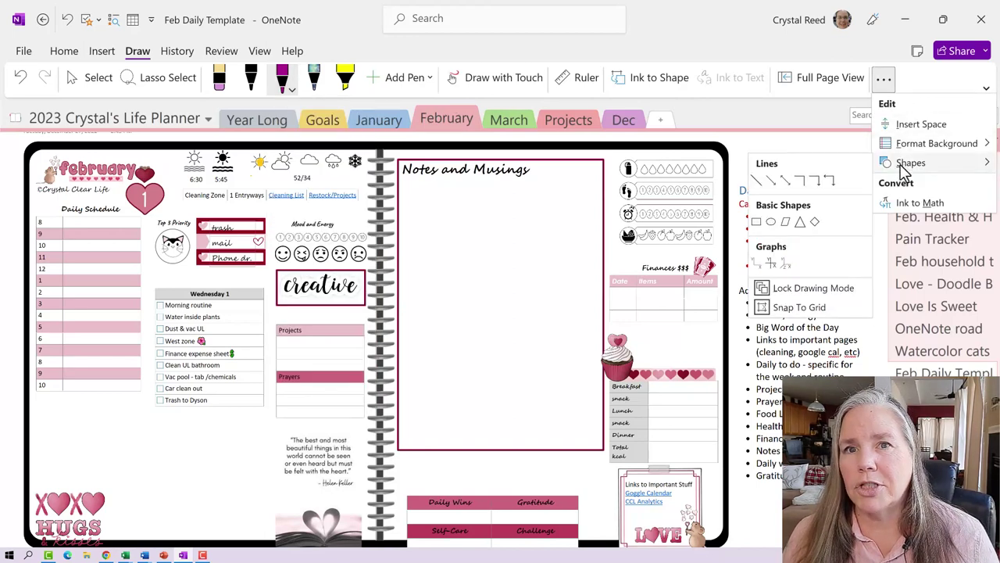
click(756, 222)
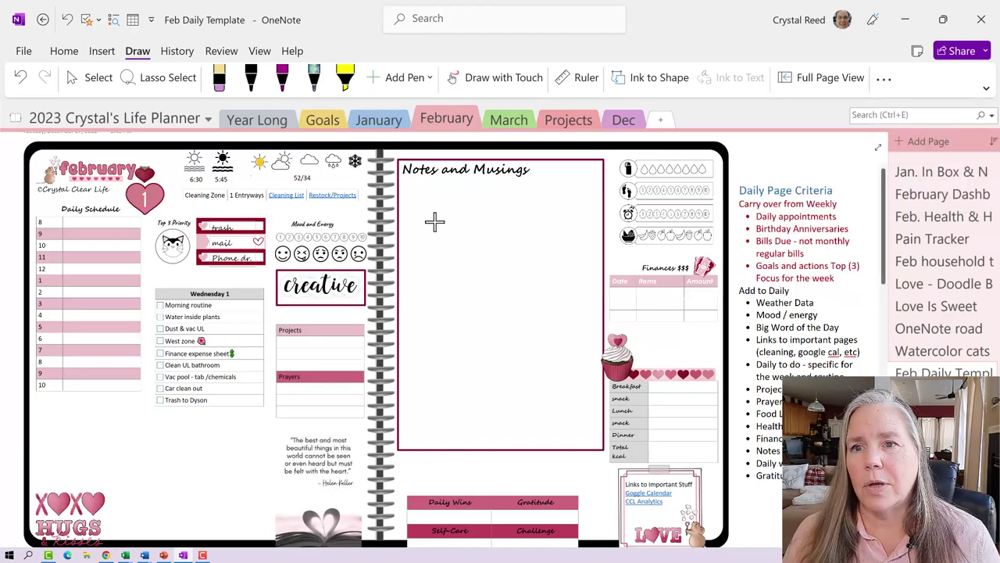
mouse_move(431, 216)
mouse_down()
mouse_move(526, 332)
mouse_move(529, 288)
mouse_move(565, 247)
mouse_move(560, 344)
mouse_move(465, 268)
mouse_move(516, 245)
mouse_move(575, 248)
mouse_move(535, 251)
mouse_up()
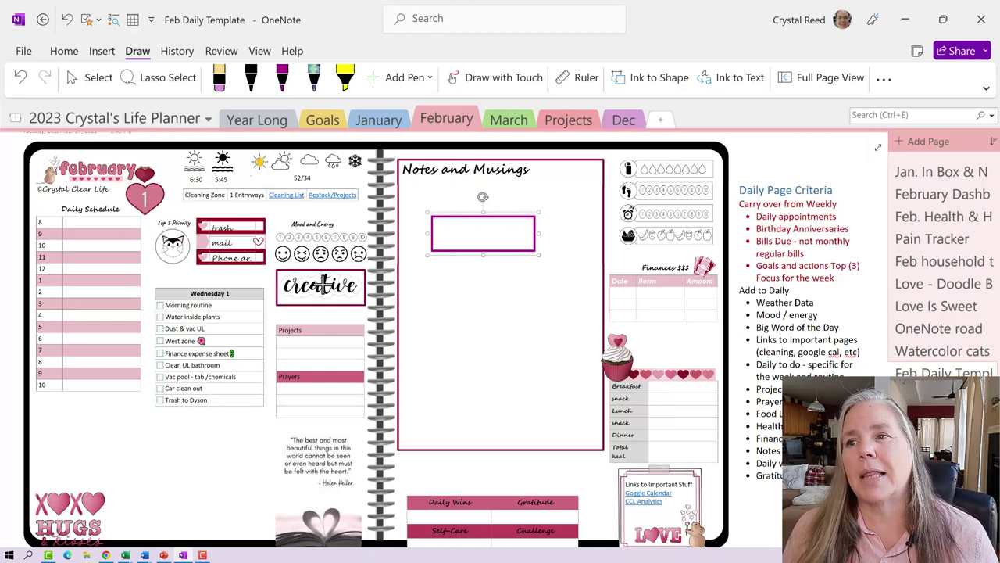
Step: Change the rectangle's outline to thick pink through its pen properties
click(471, 218)
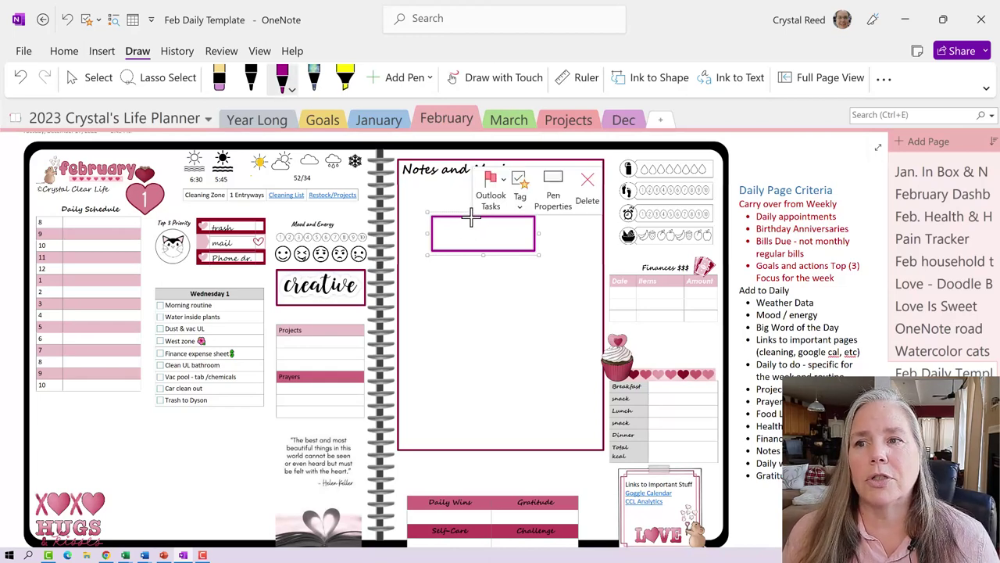
click(553, 197)
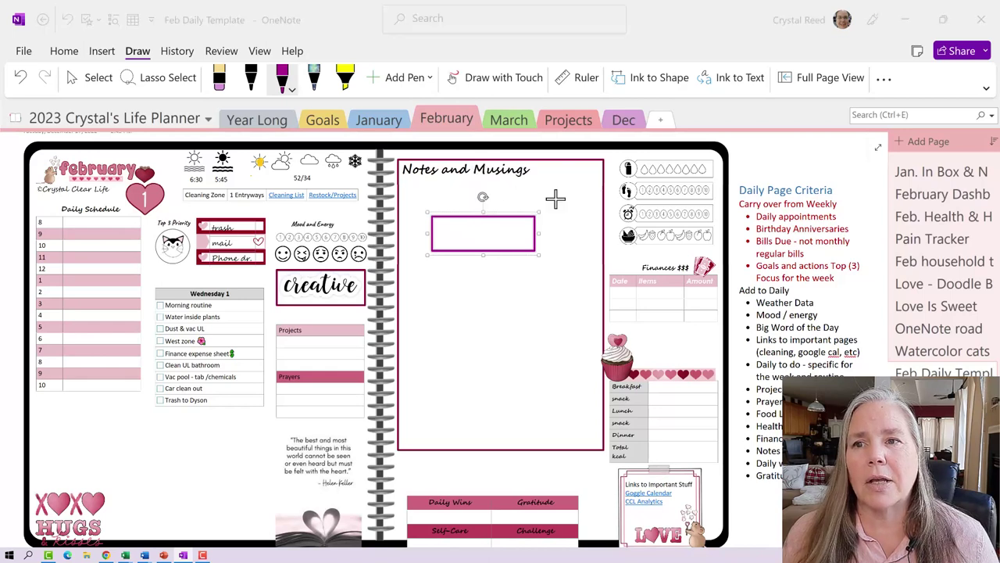
click(29, 247)
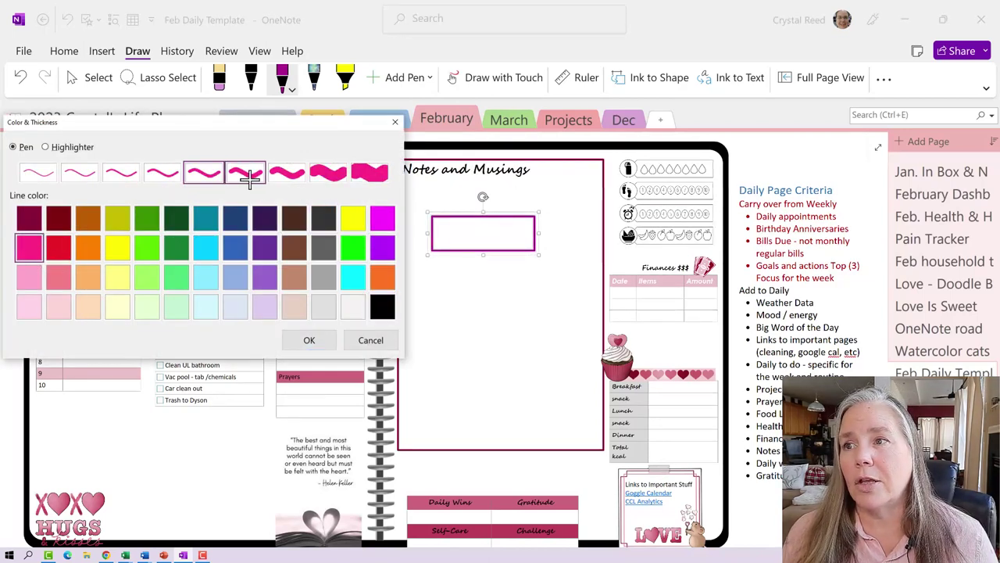
click(328, 172)
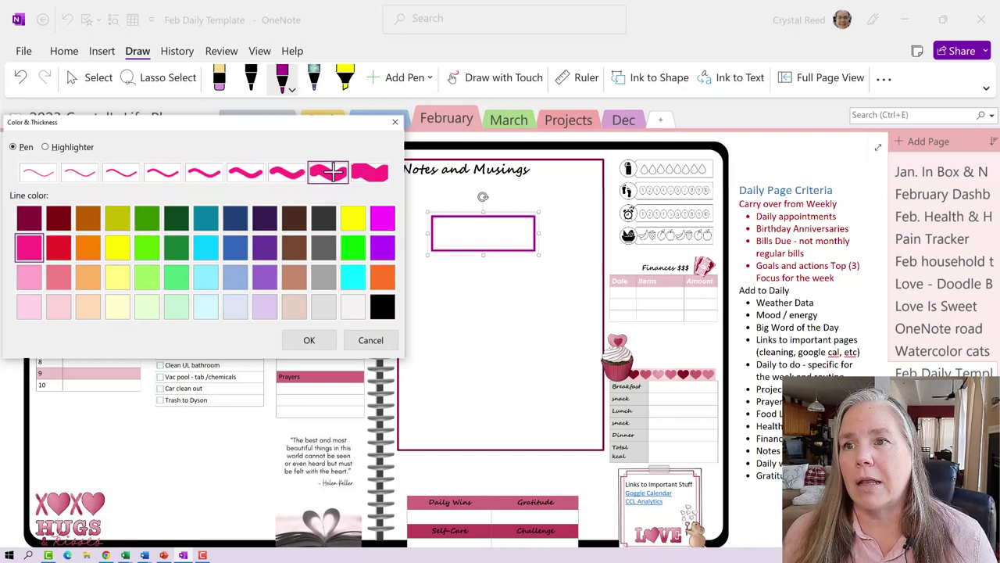
click(311, 341)
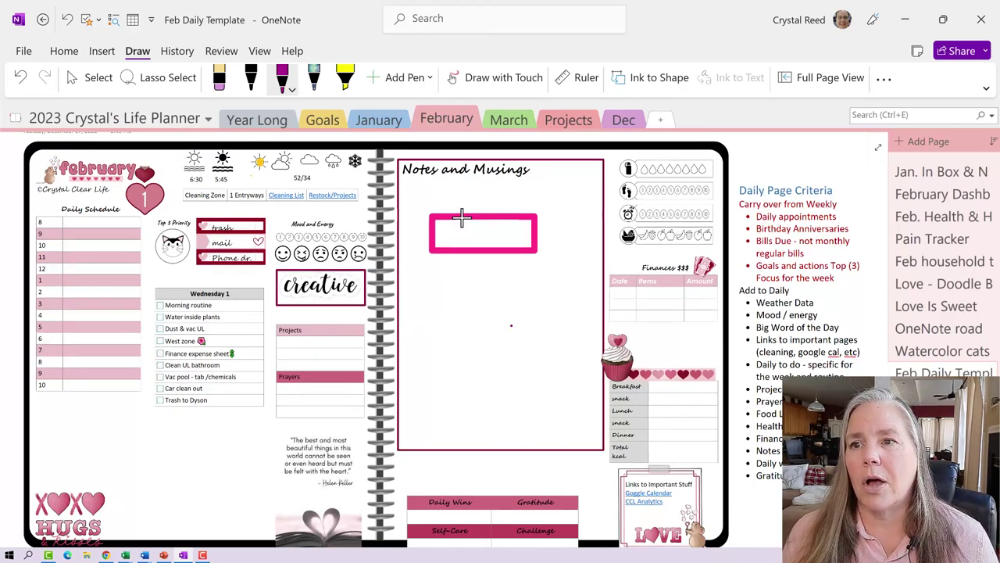
Step: Erase the pink rectangle and its leftover dot, then return to Select
click(219, 77)
click(468, 215)
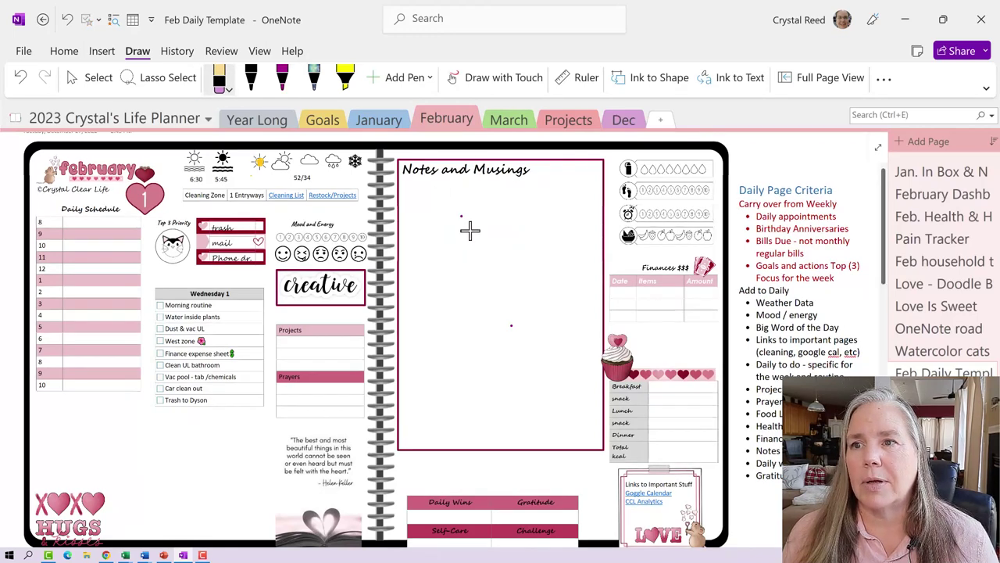
click(461, 216)
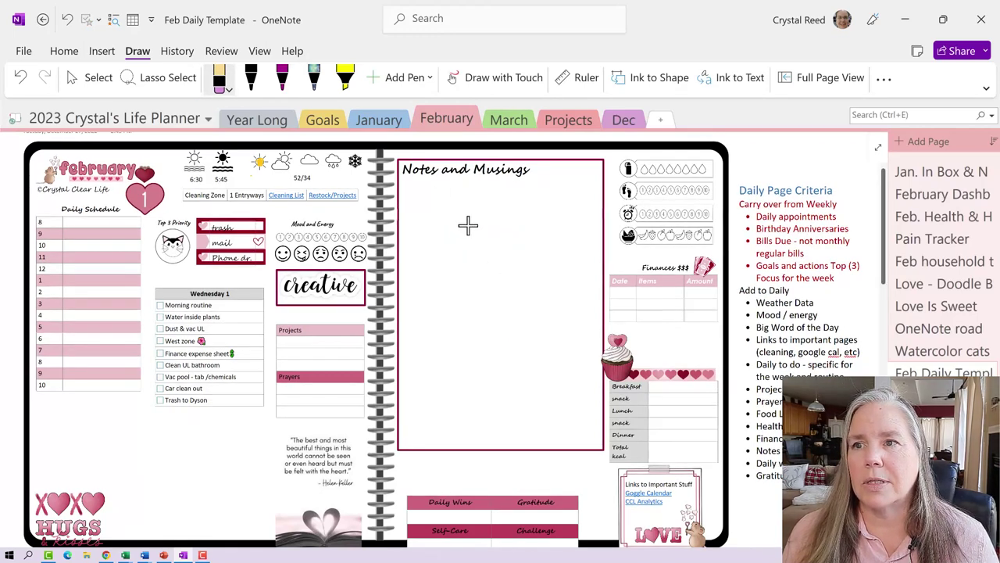
click(99, 77)
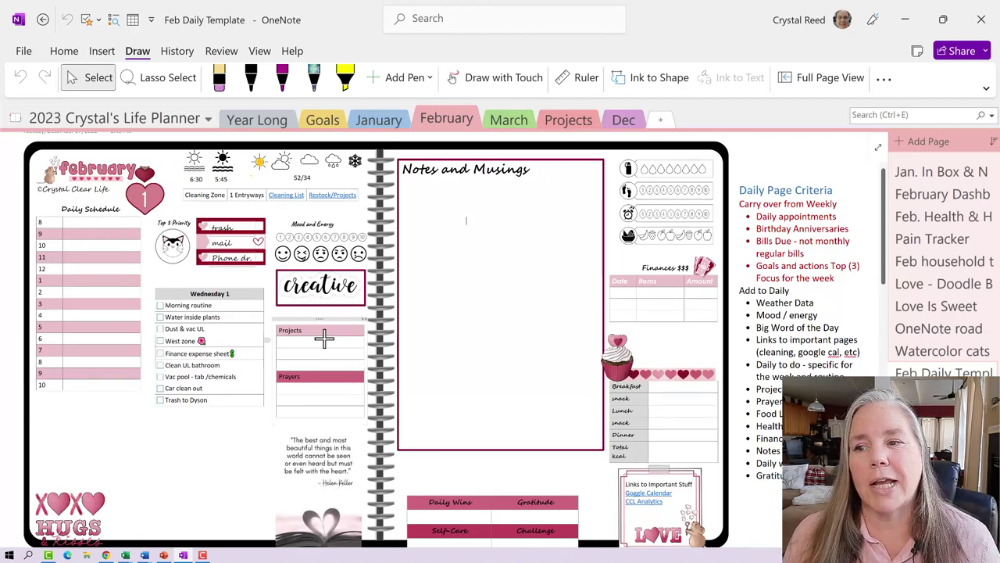
scroll(491, 337, down, 1)
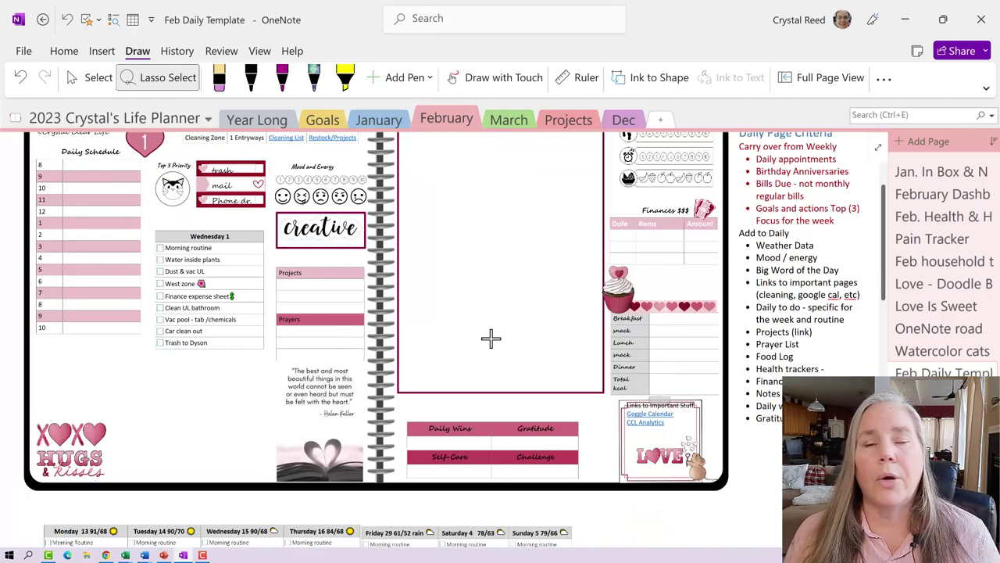
scroll(489, 338, up, 1)
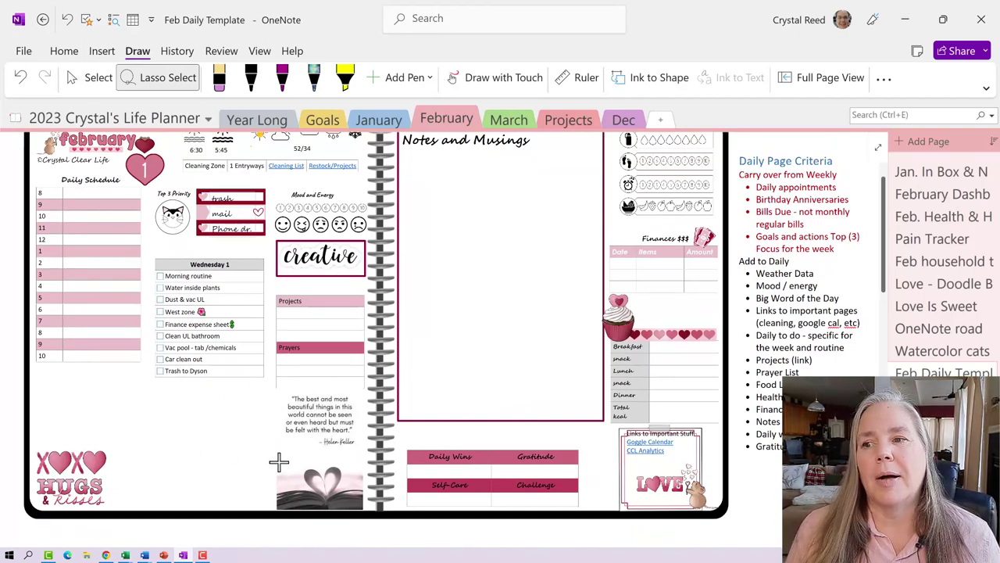
scroll(279, 462, up, 1)
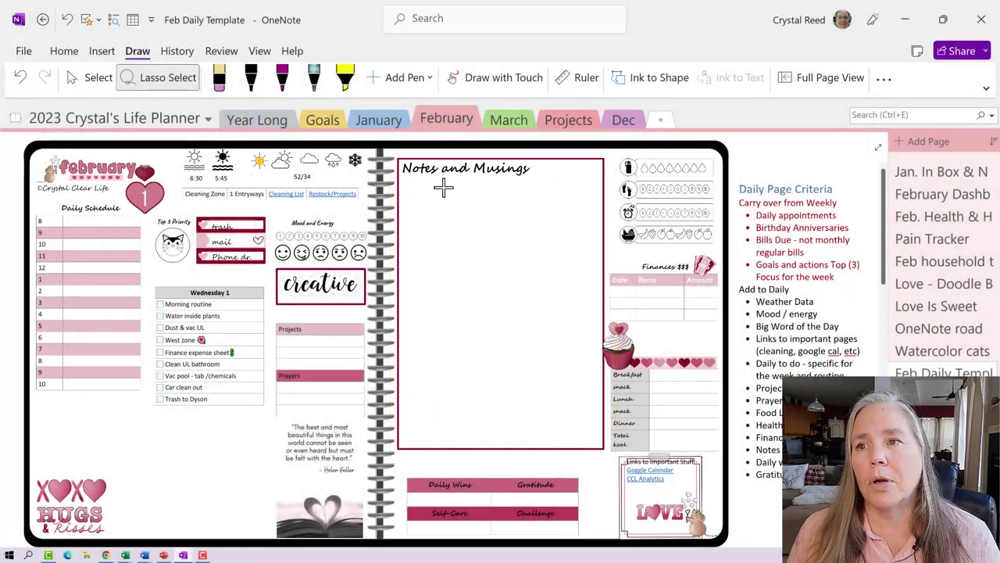
click(100, 78)
Step: Drag the Notes and Musings title to the right of the box header, then click into the box and food table
drag(462, 151, 526, 153)
click(525, 250)
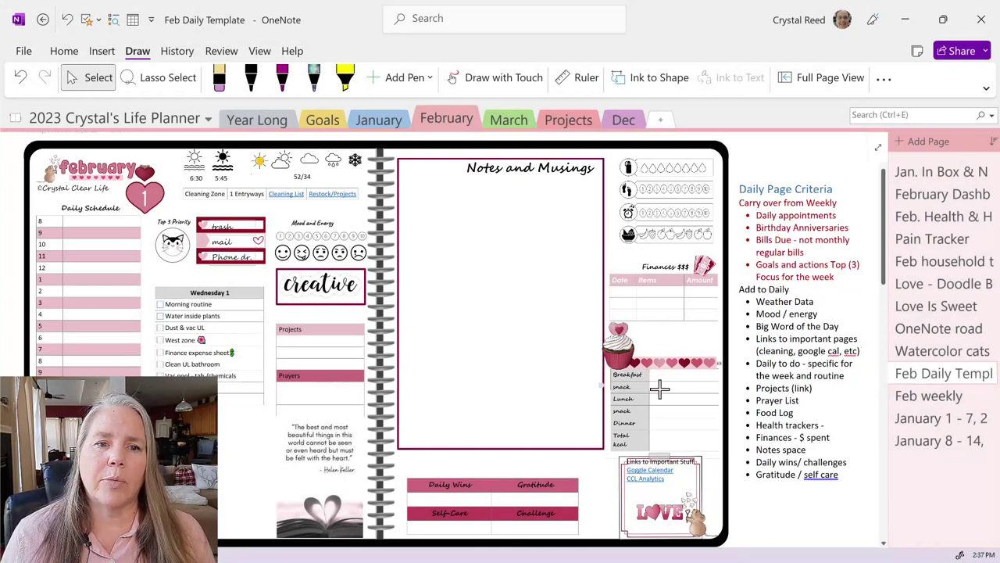
click(671, 454)
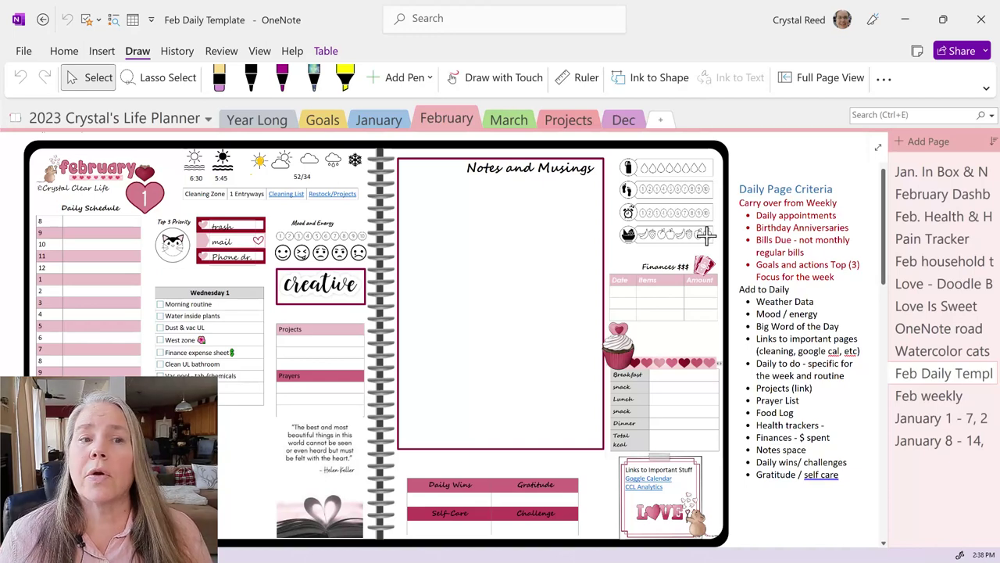
click(661, 178)
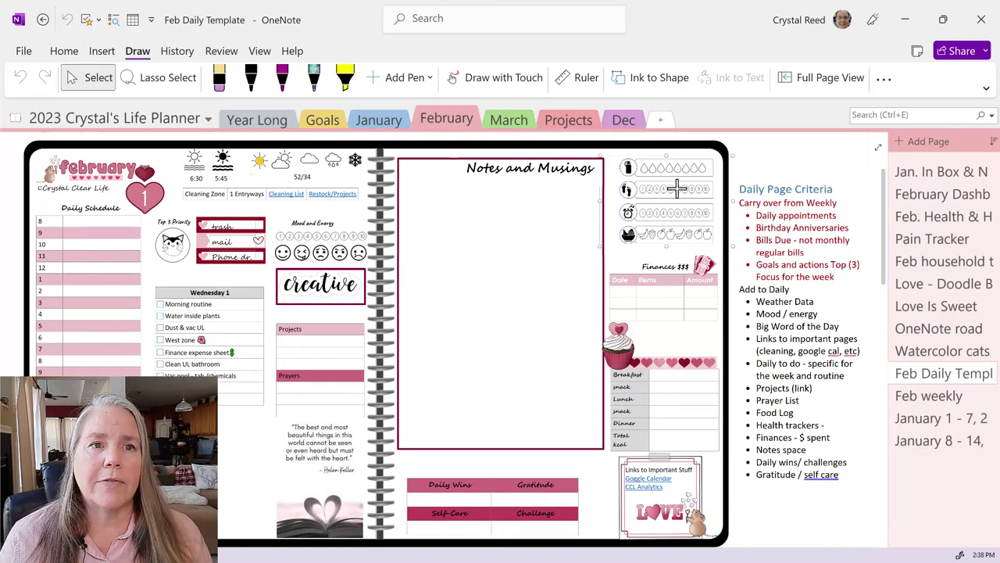
drag(677, 188, 243, 494)
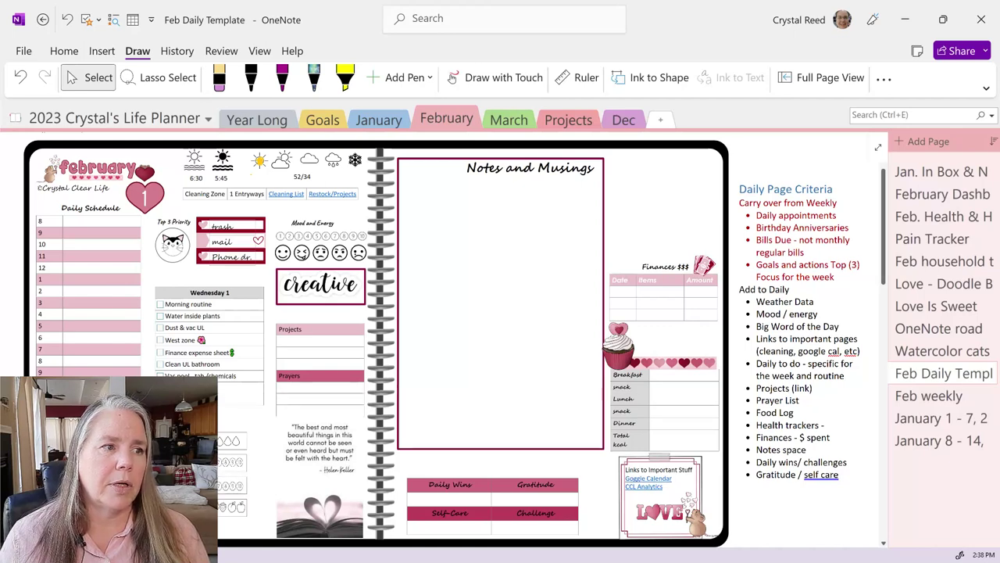
drag(243, 495, 685, 207)
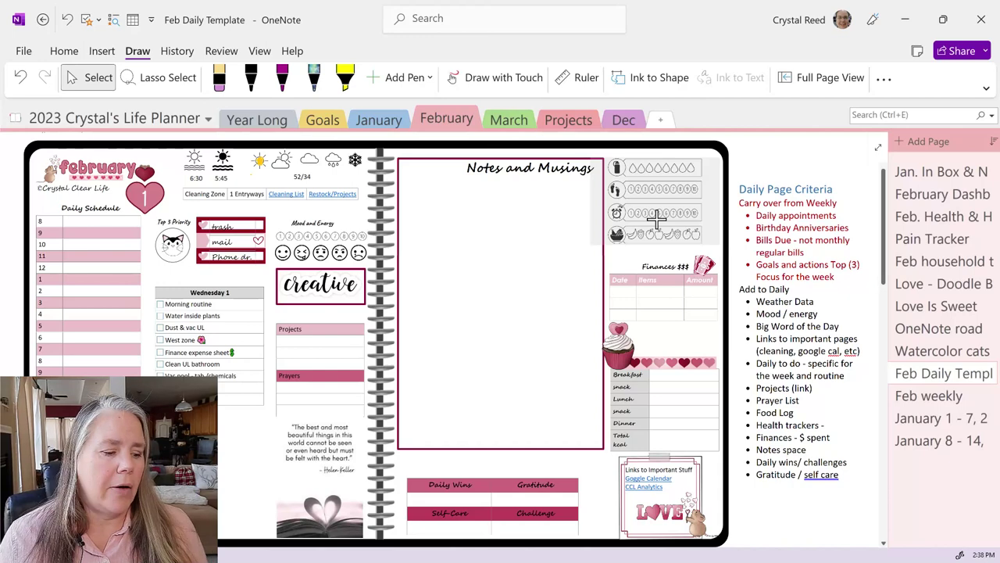
Step: Set a darker pink pen and fill circles on the alarm-clock tracker row
click(656, 221)
click(661, 221)
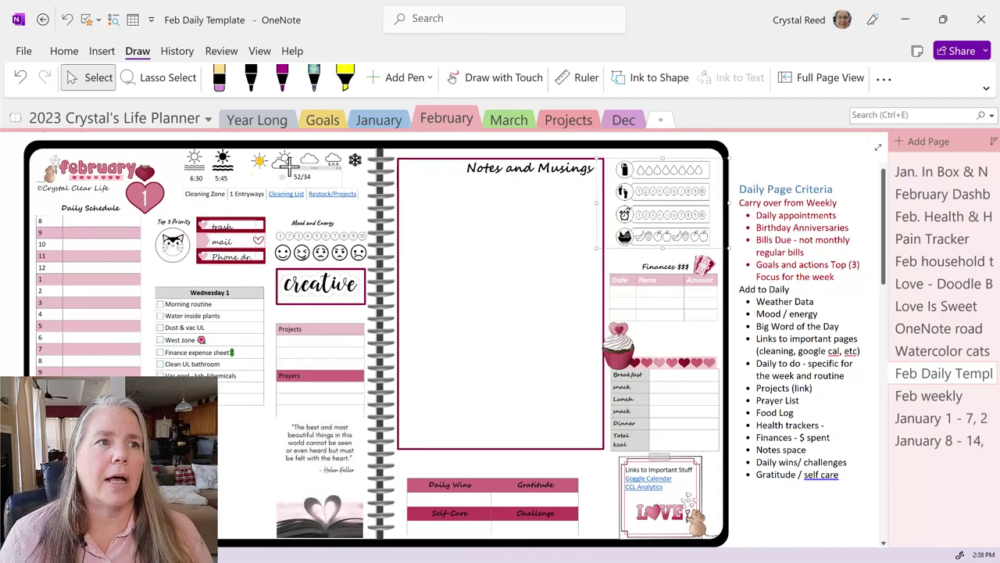
click(285, 81)
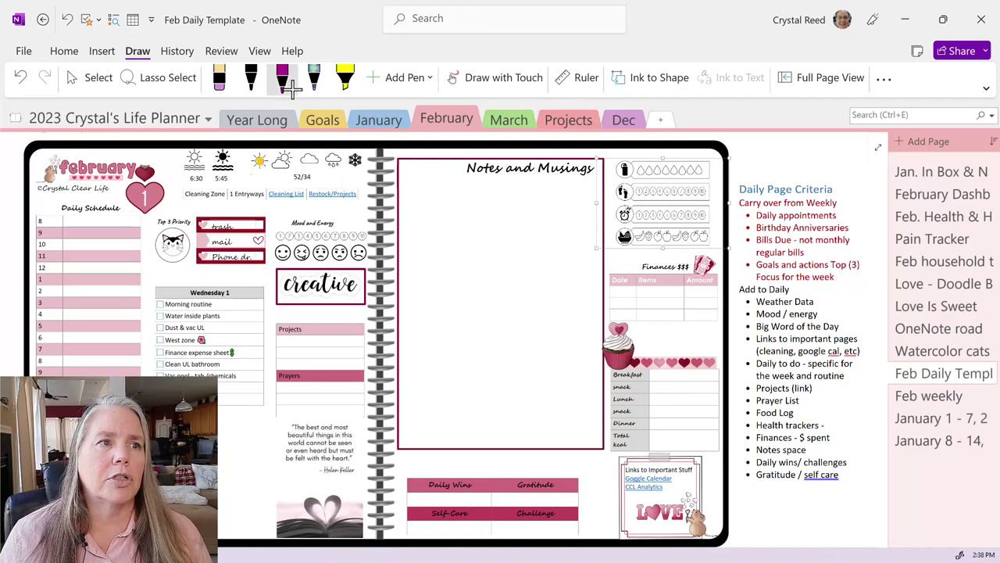
click(286, 82)
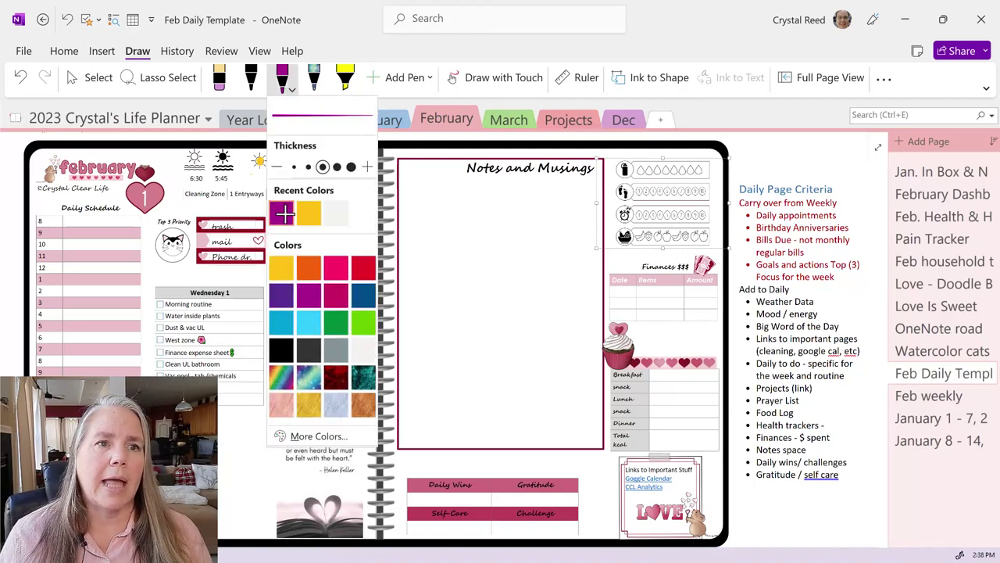
click(335, 270)
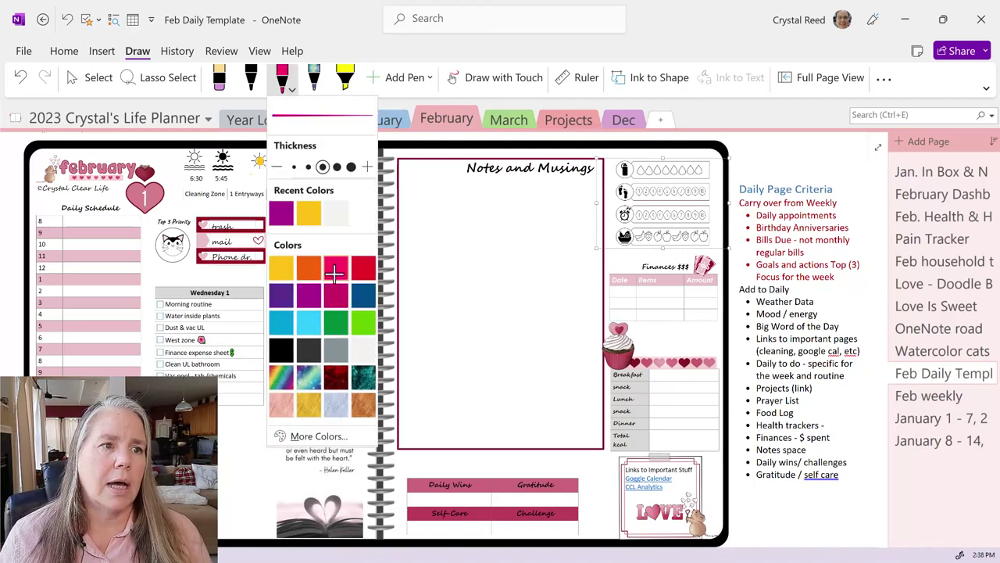
click(336, 293)
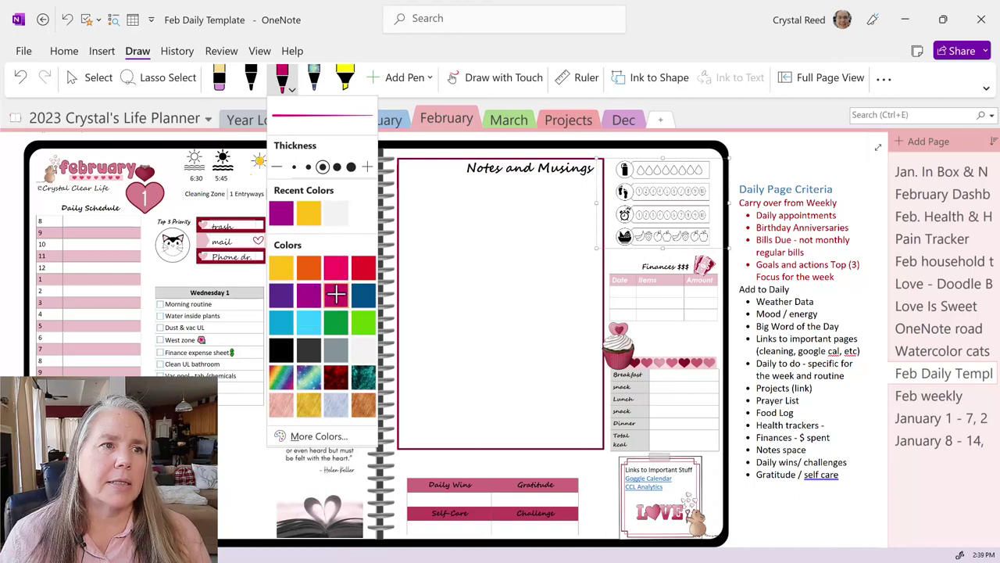
click(336, 167)
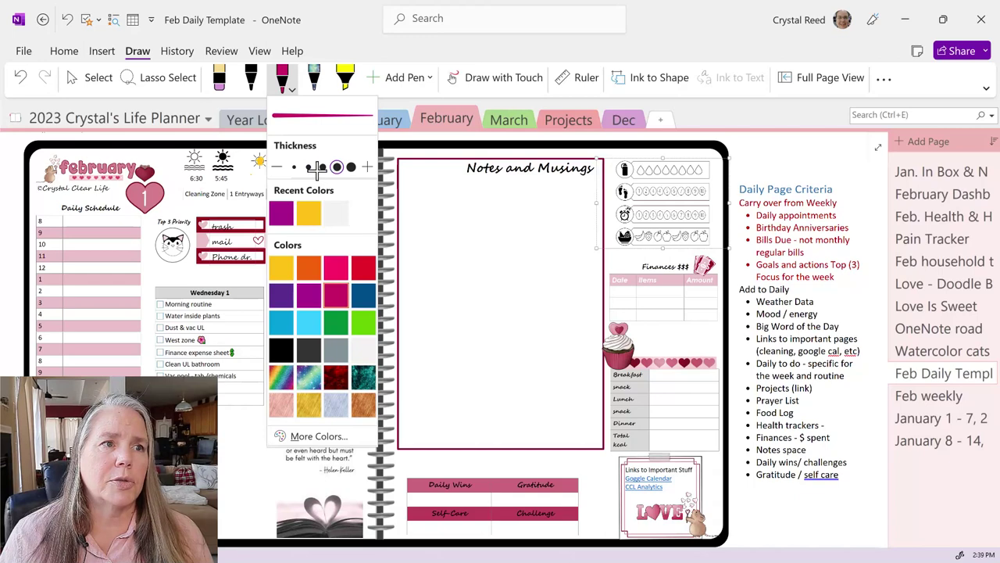
click(322, 167)
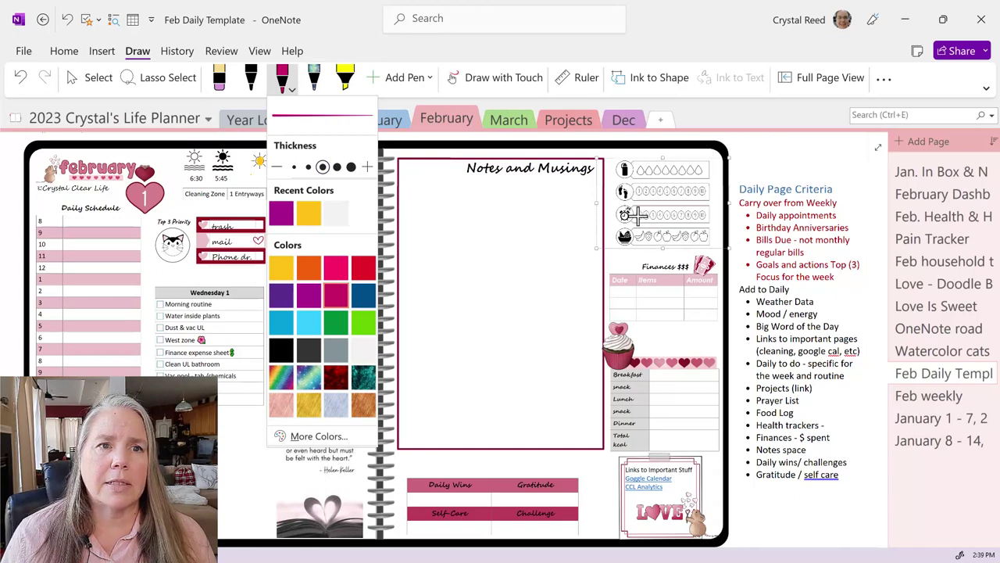
click(636, 216)
drag(644, 216, 661, 216)
Step: Highlight part of the footprint tracker row with the thinnest magenta highlighter, then return to Select
click(345, 77)
click(350, 82)
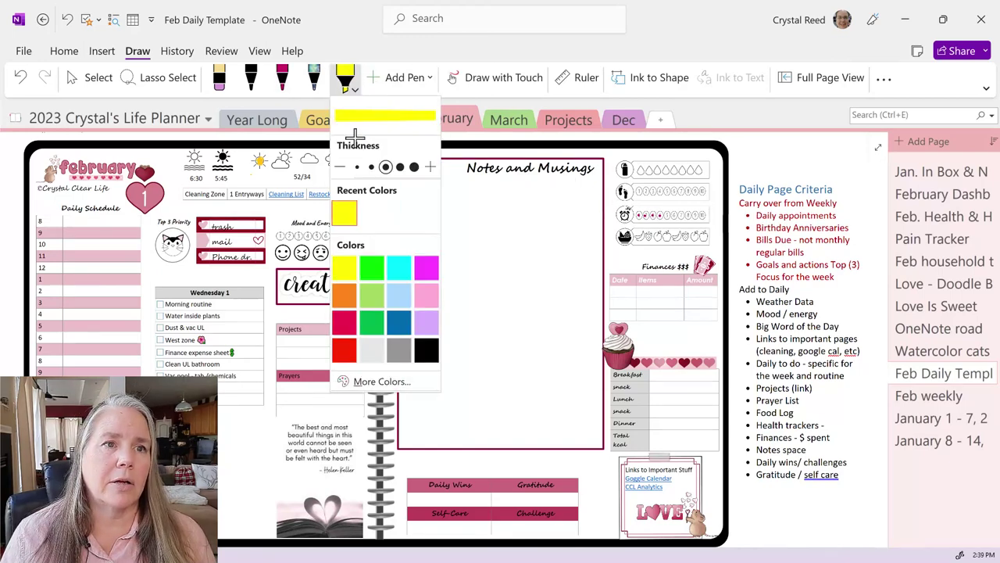
click(426, 268)
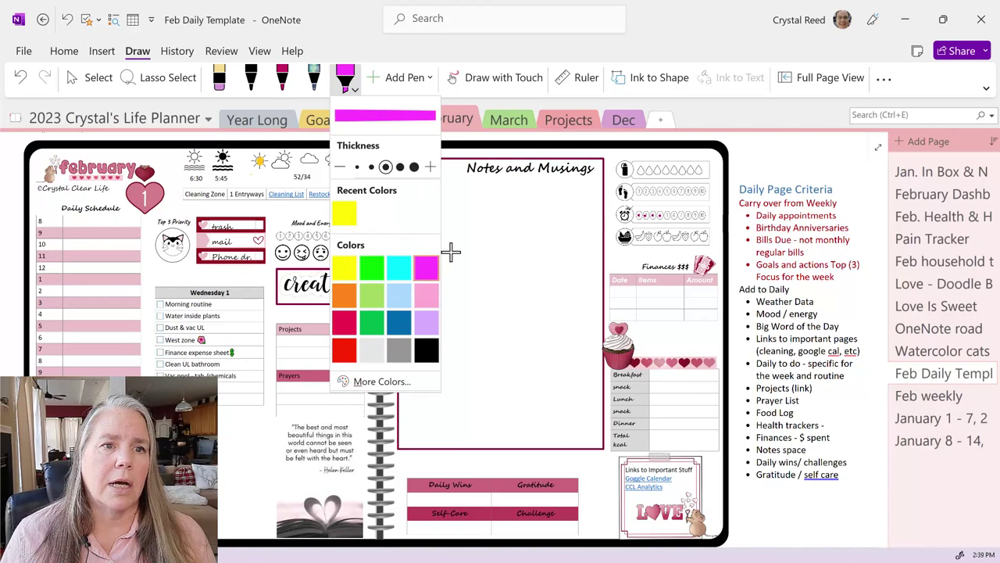
click(371, 166)
click(357, 166)
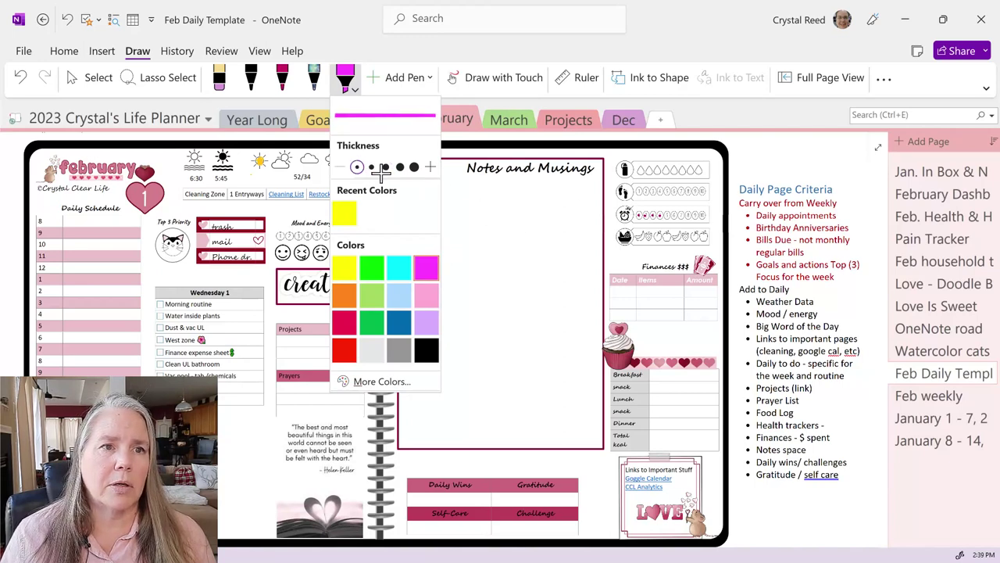
click(636, 192)
drag(636, 191, 682, 192)
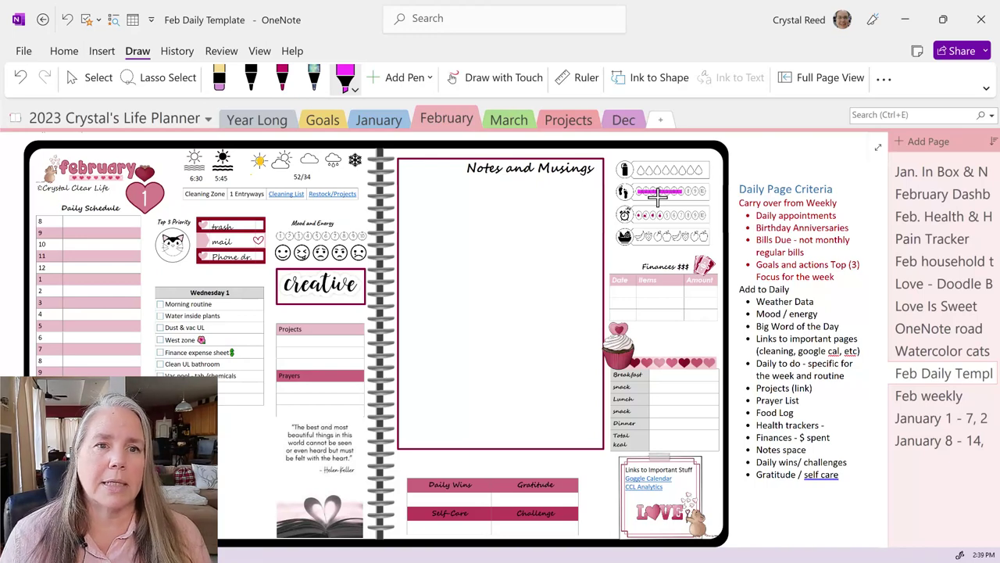
click(70, 77)
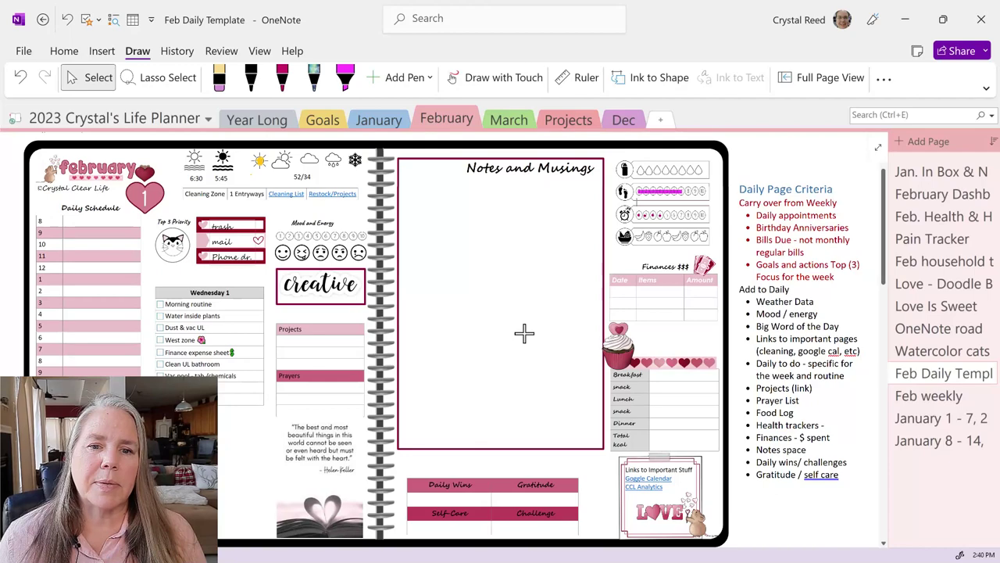
scroll(524, 333, down, 1)
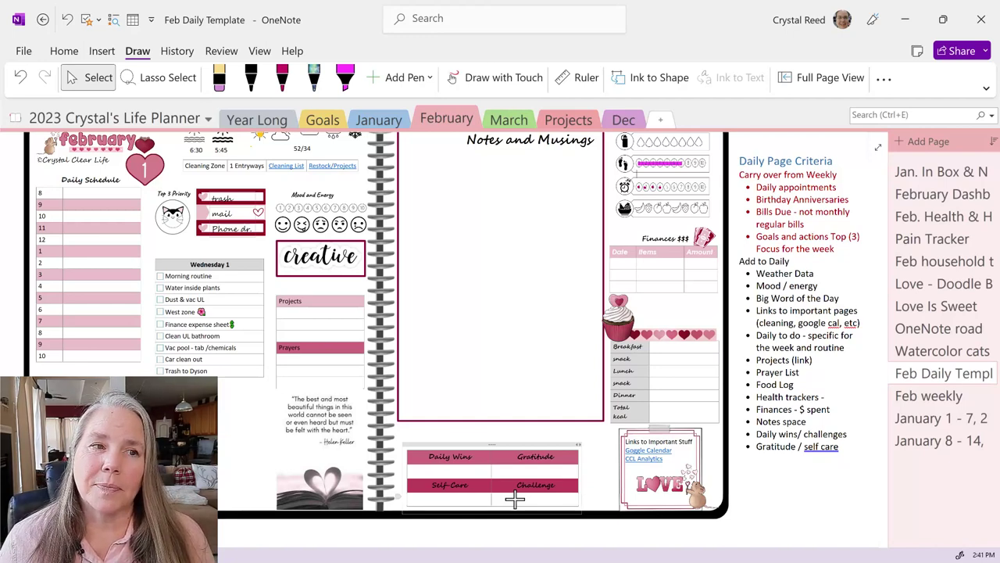
scroll(514, 498, up, 1)
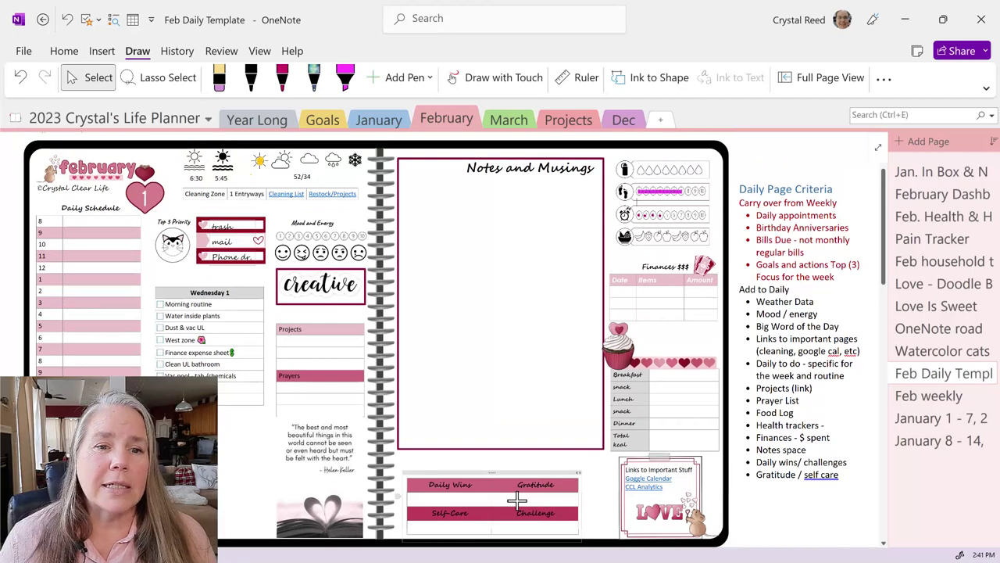